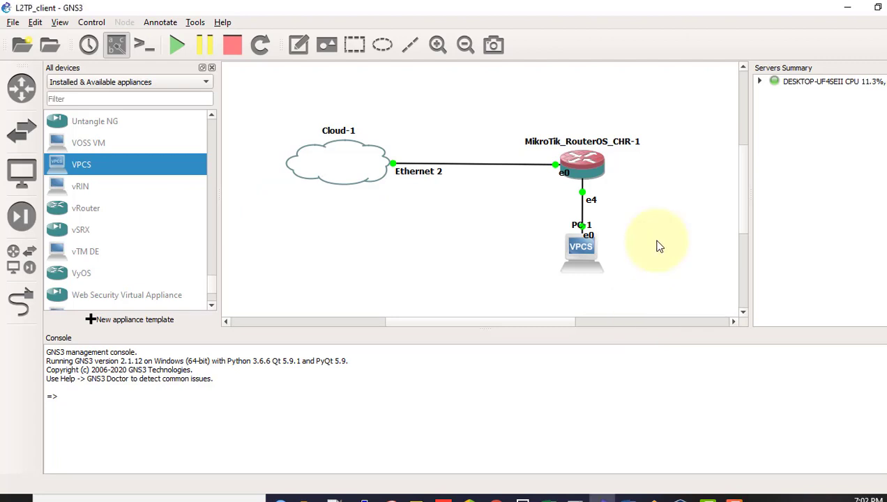
Step: Bring up the OpenVPN tunnel diagram image in Honeyview from the taskbar
{"action": "left_click", "coordinate": [653, 496]}
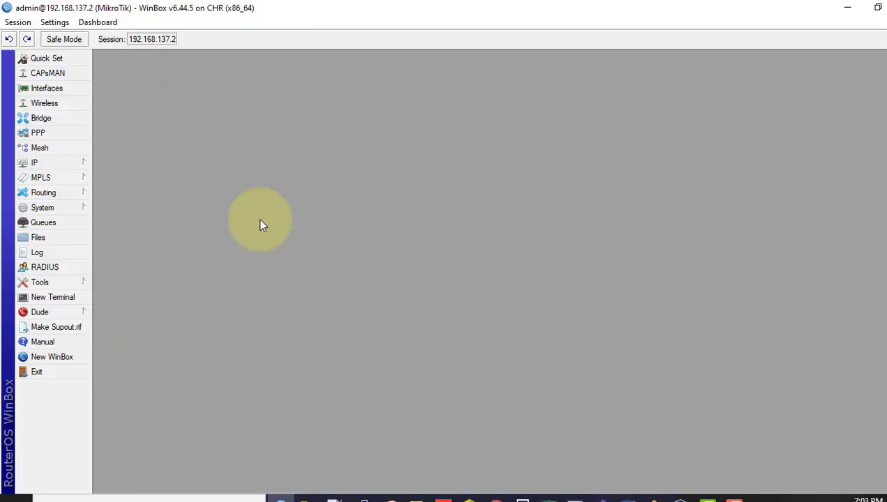
Step: In System > Certificates, start a new certificate with name ca and common name ca
{"action": "left_click", "coordinate": [68, 212]}
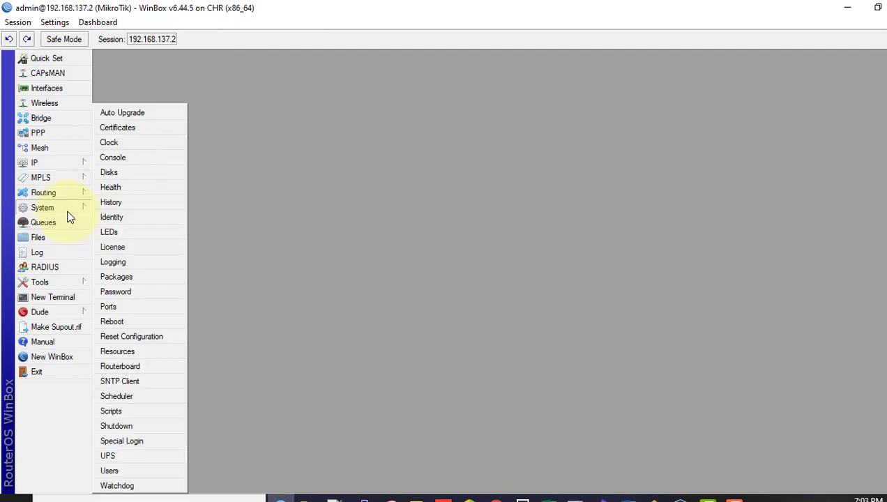
{"action": "left_click", "coordinate": [145, 133]}
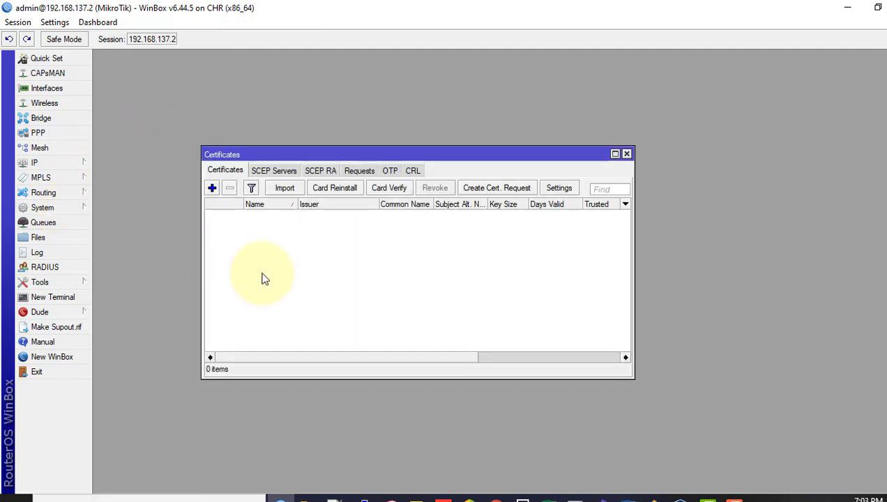
{"action": "left_click", "coordinate": [212, 189]}
{"action": "type", "text": "ca"}
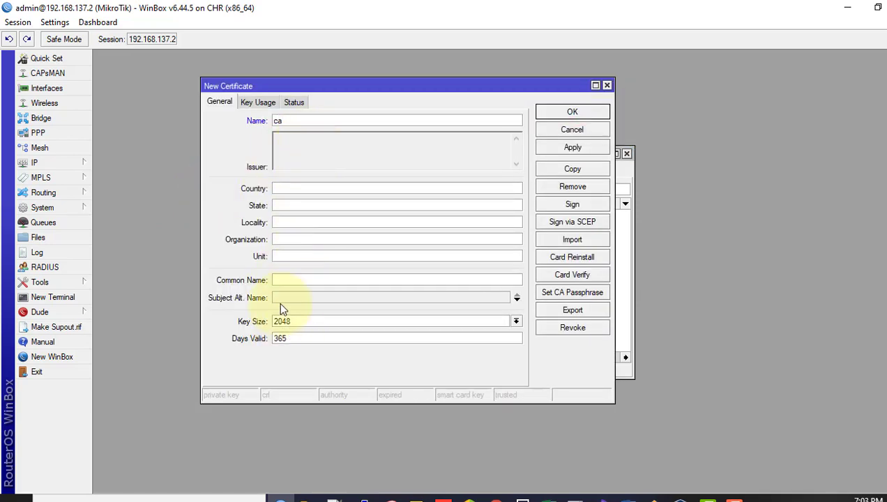
{"action": "left_click", "coordinate": [284, 280]}
{"action": "type", "text": "ca"}
{"action": "left_click_drag", "start_coordinate": [293, 283], "coordinate": [254, 281]}
{"action": "left_click", "coordinate": [283, 122]}
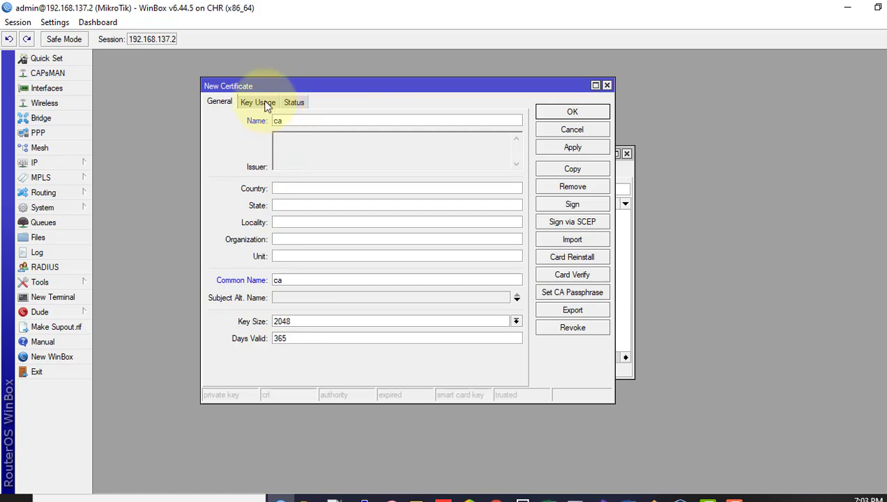
Step: Clear the digital signature, key encipherment and data encipherment key usages
{"action": "left_click", "coordinate": [266, 104]}
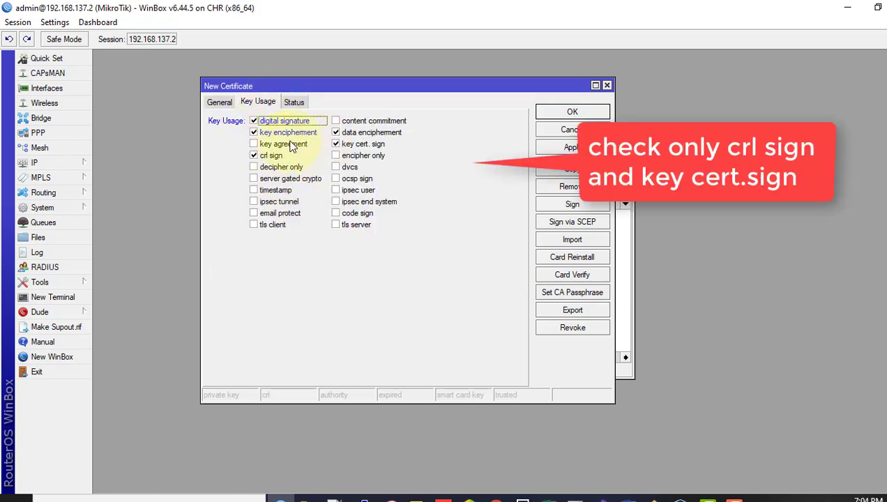
{"action": "left_click", "coordinate": [282, 121]}
{"action": "left_click", "coordinate": [282, 131]}
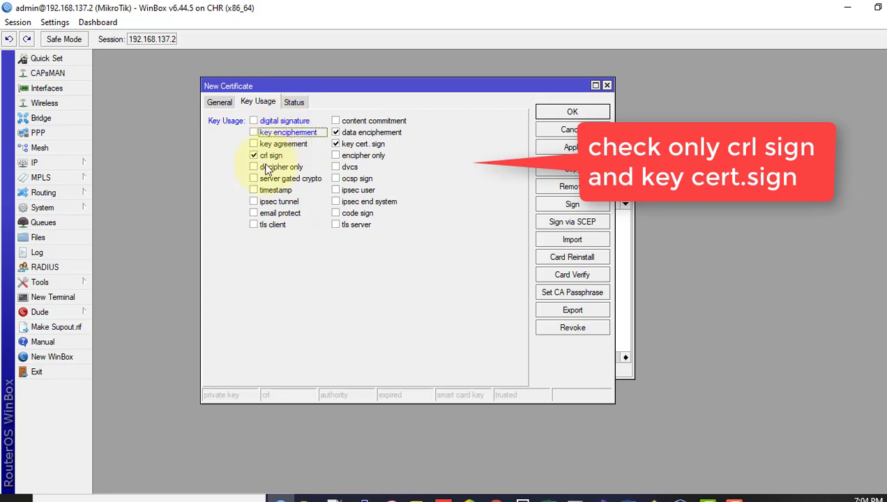
{"action": "left_click", "coordinate": [363, 134]}
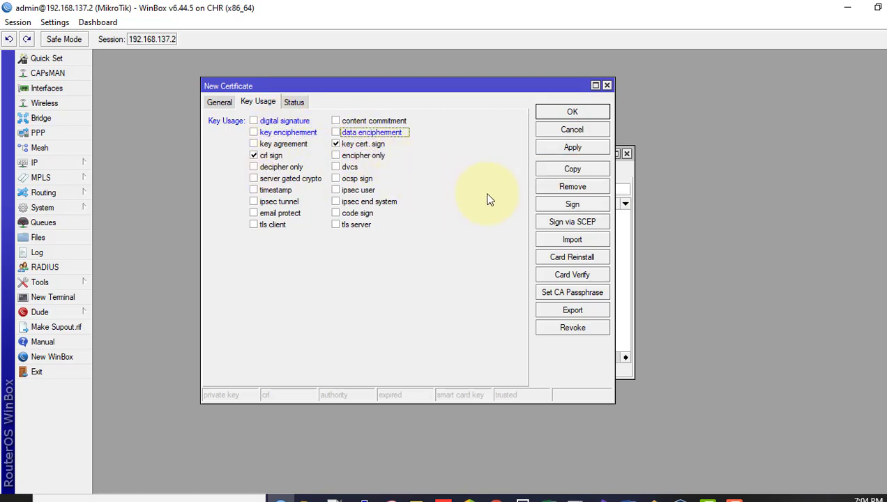
Step: Apply the ca certificate and self-sign it with CA CRL Host 192.168.137.2
{"action": "left_click", "coordinate": [558, 149]}
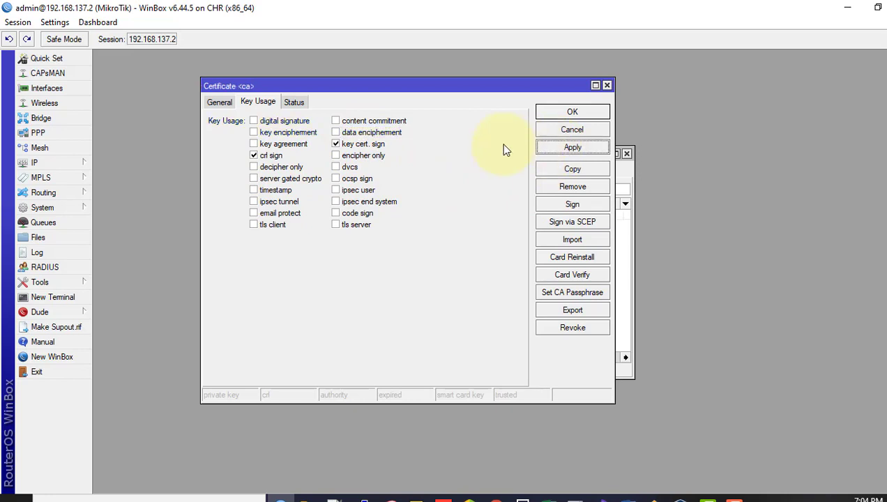
{"action": "left_click", "coordinate": [573, 205]}
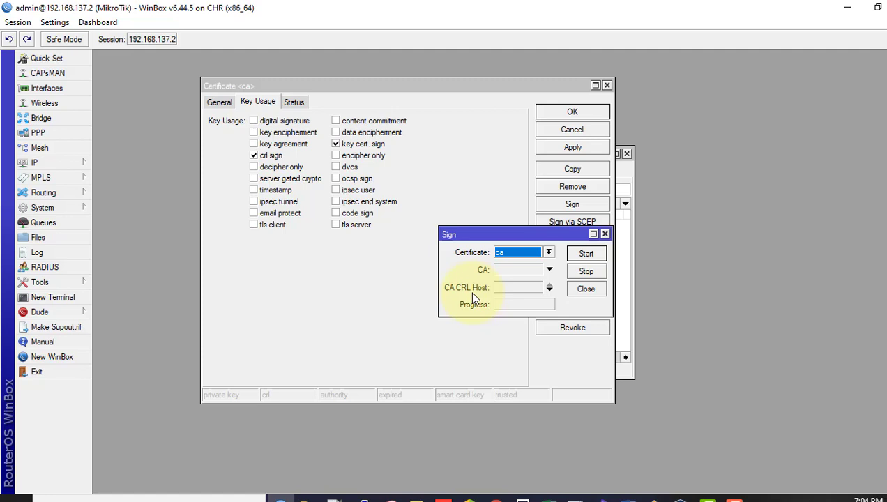
{"action": "left_click", "coordinate": [502, 289]}
{"action": "type", "text": "192.168.137.2"}
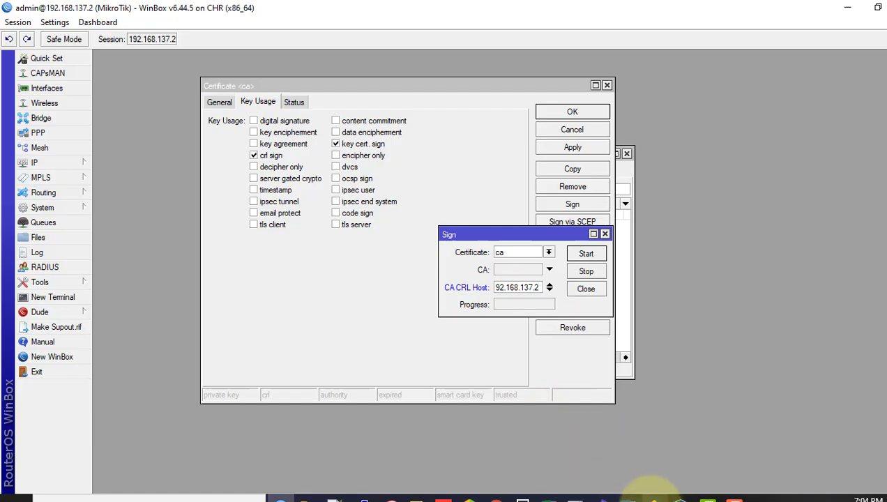
{"action": "left_click", "coordinate": [653, 496]}
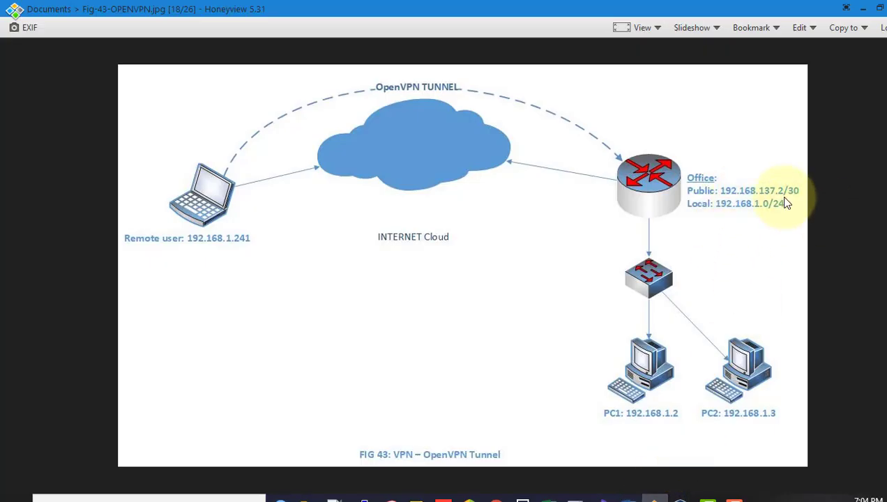
{"action": "left_click", "coordinate": [865, 14]}
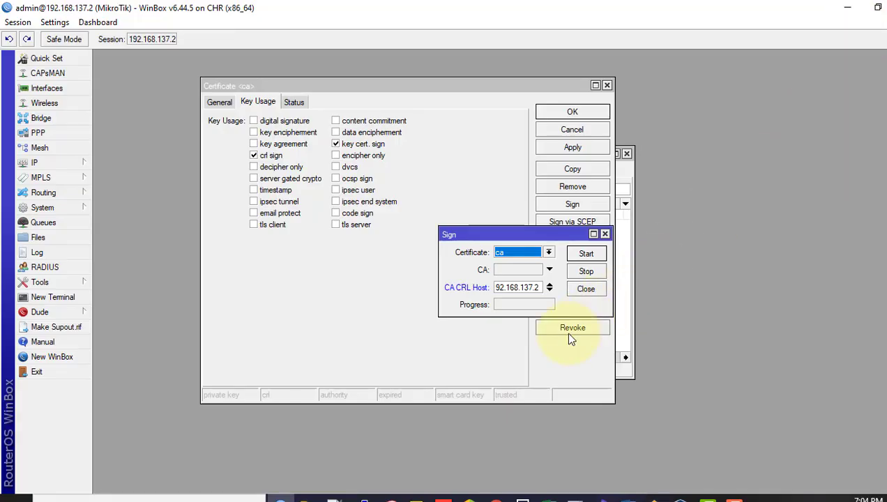
{"action": "left_click", "coordinate": [587, 255]}
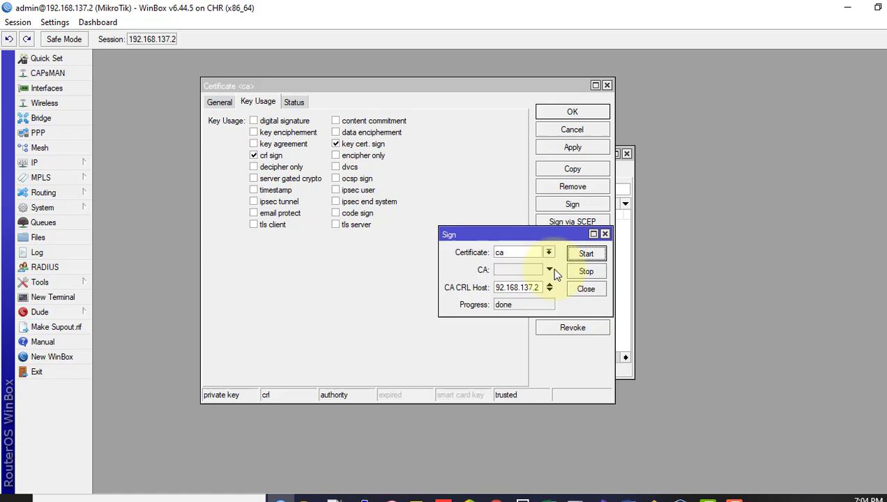
{"action": "left_click", "coordinate": [586, 290]}
{"action": "left_click", "coordinate": [594, 110]}
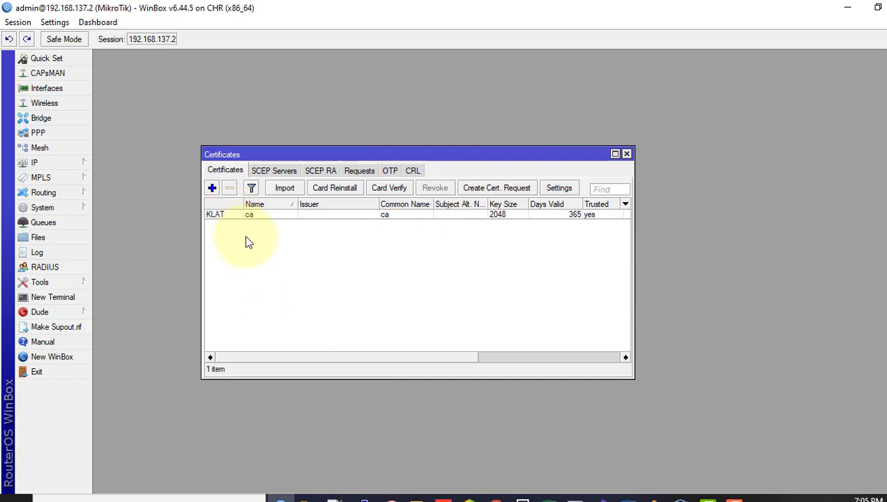
Step: Create certificate 'sever' with common name server, clearing data encipherment and key cert. sign, adding tls server
{"action": "left_click", "coordinate": [212, 188]}
{"action": "left_click", "coordinate": [222, 102]}
{"action": "type", "text": "se"}
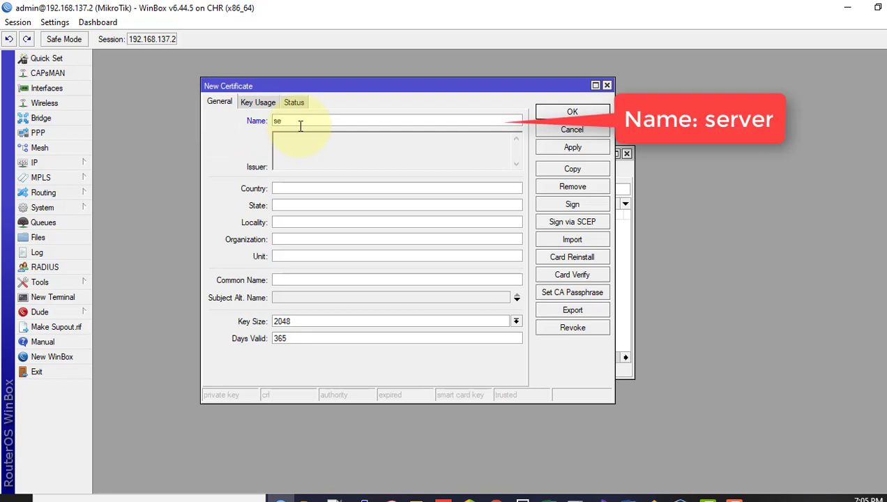
{"action": "type", "text": "ver"}
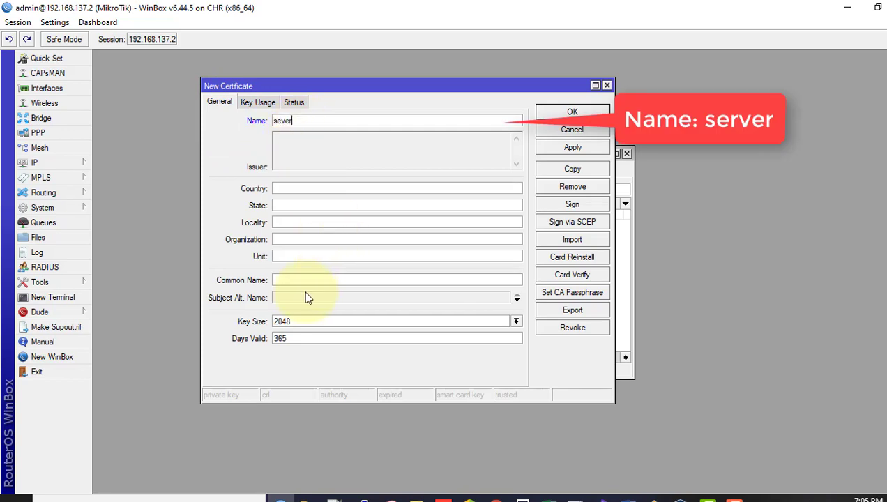
{"action": "left_click", "coordinate": [292, 282]}
{"action": "type", "text": "server"}
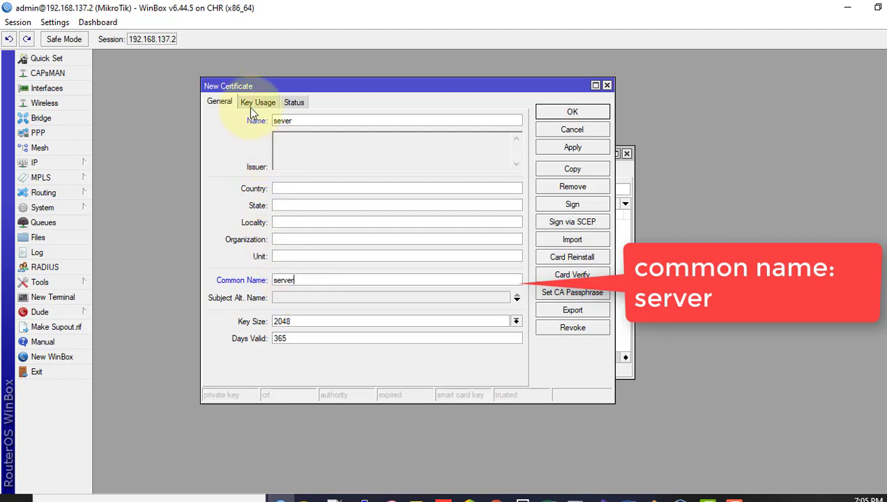
{"action": "left_click", "coordinate": [258, 103]}
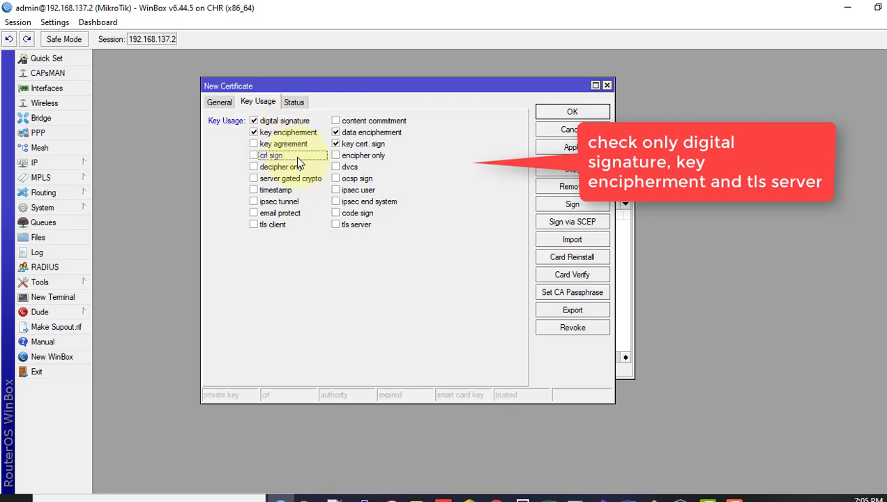
{"action": "left_click", "coordinate": [335, 132]}
{"action": "left_click", "coordinate": [336, 144]}
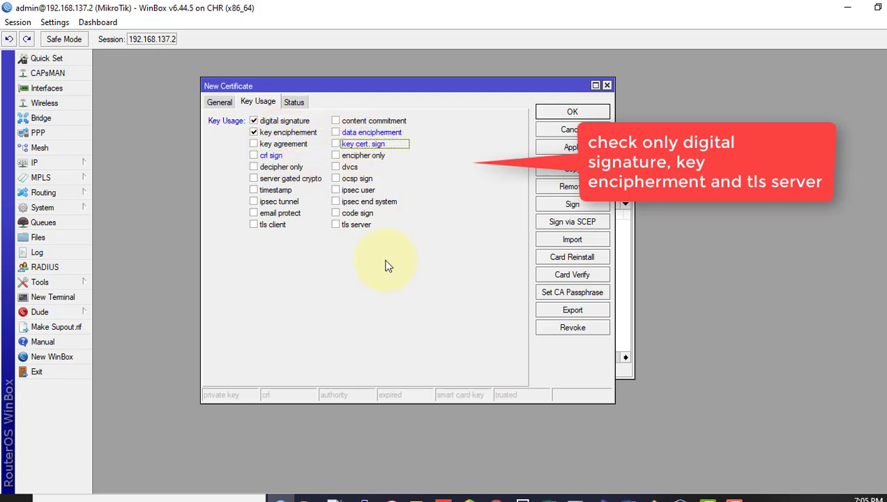
{"action": "left_click", "coordinate": [347, 225]}
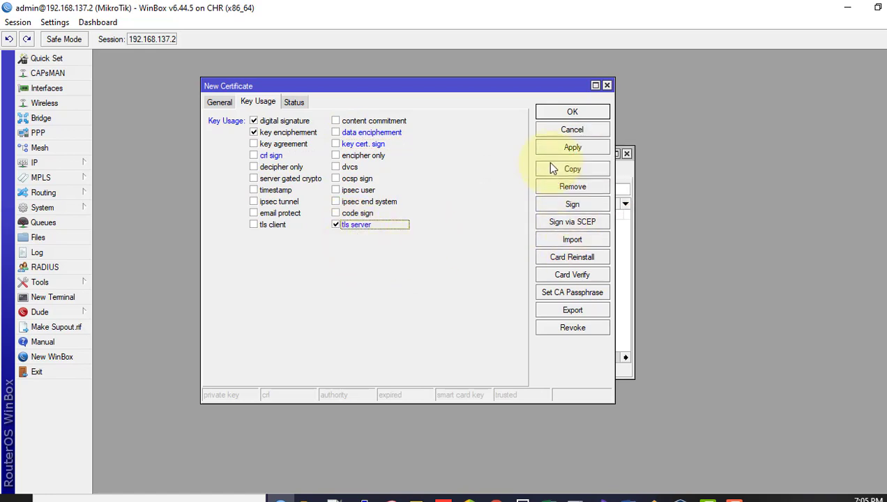
Step: Apply the sever certificate and sign it with the ca authority
{"action": "left_click", "coordinate": [568, 149]}
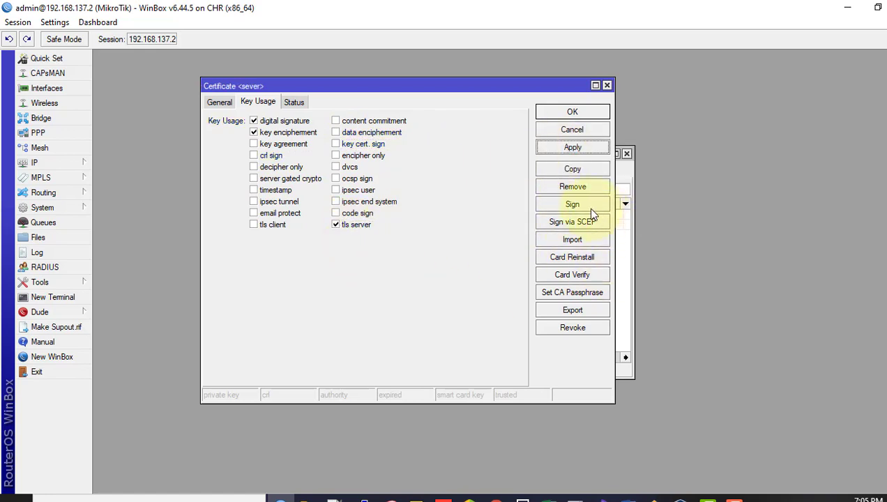
{"action": "left_click", "coordinate": [572, 206]}
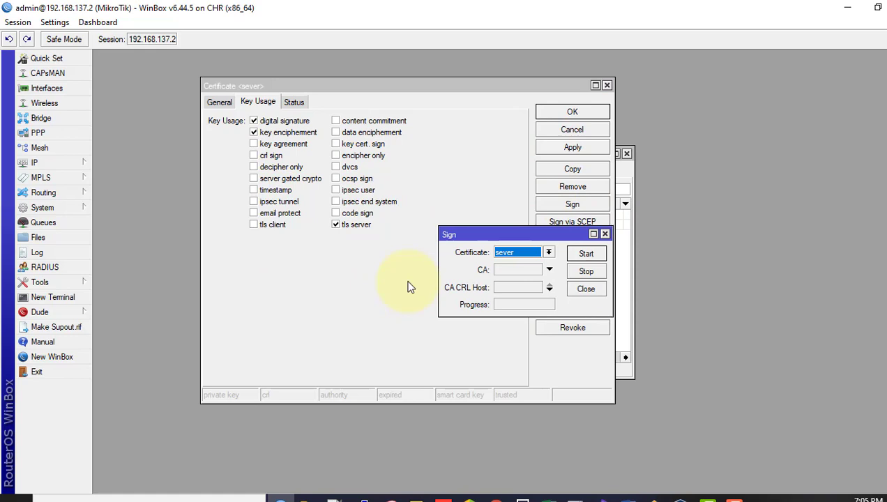
{"action": "left_click", "coordinate": [519, 268]}
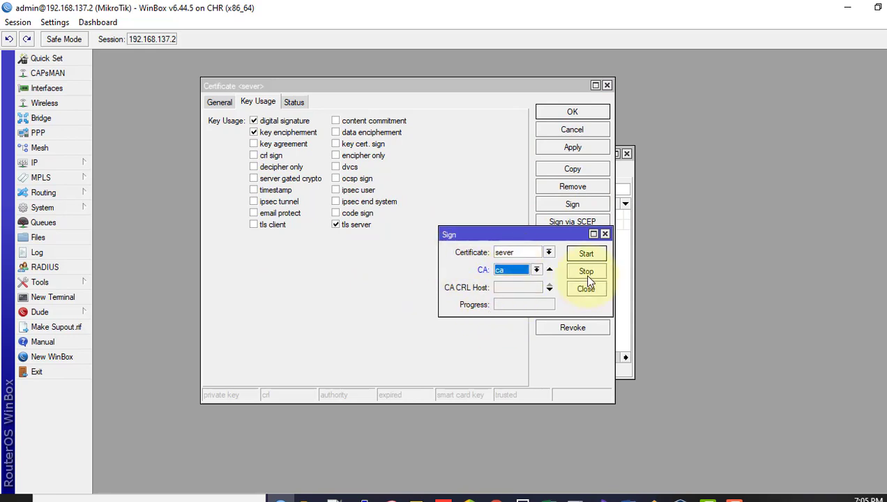
{"action": "left_click", "coordinate": [588, 257]}
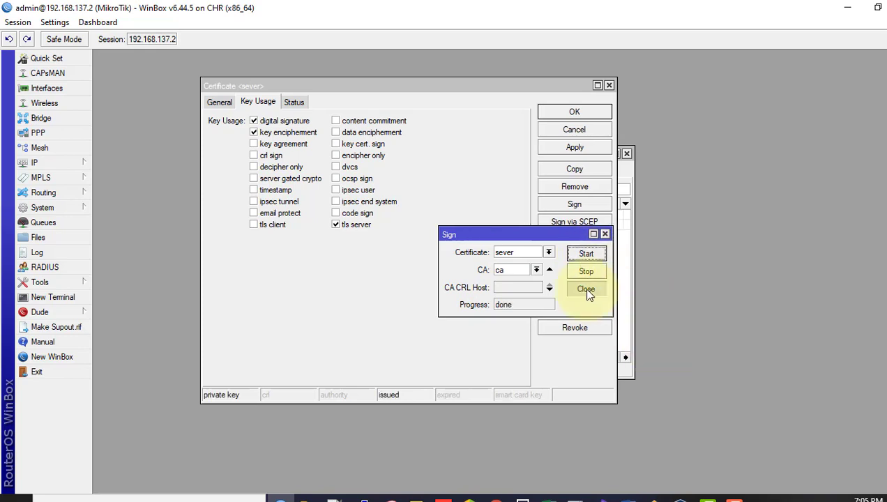
{"action": "left_click", "coordinate": [585, 289]}
{"action": "left_click", "coordinate": [609, 86]}
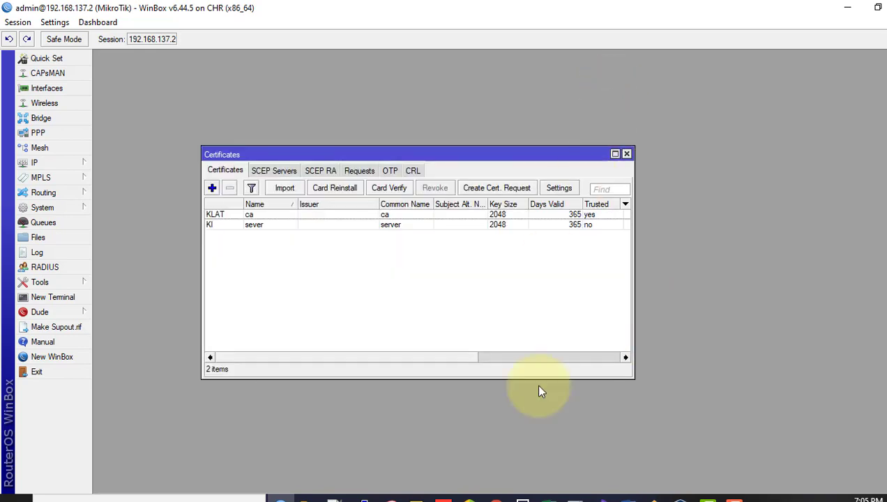
Step: Widen the certificates list and mark the sever certificate as Trusted
{"action": "left_click", "coordinate": [587, 226]}
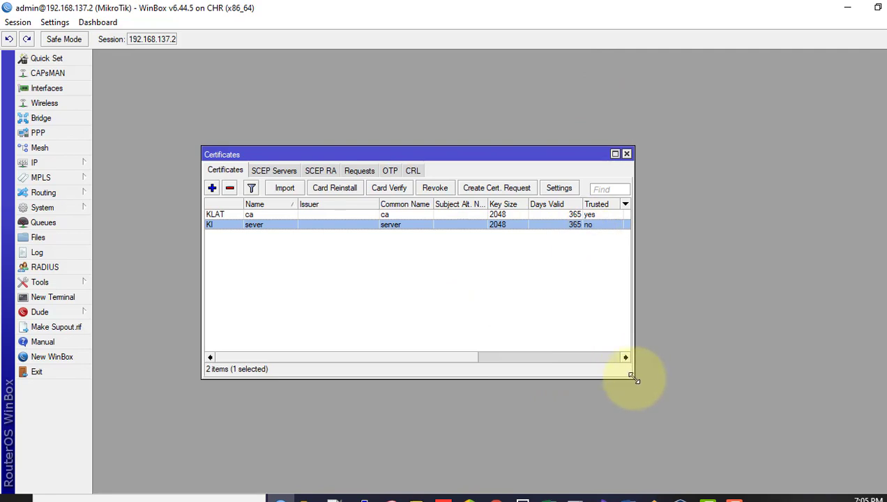
{"action": "left_click_drag", "start_coordinate": [633, 377], "coordinate": [751, 403]}
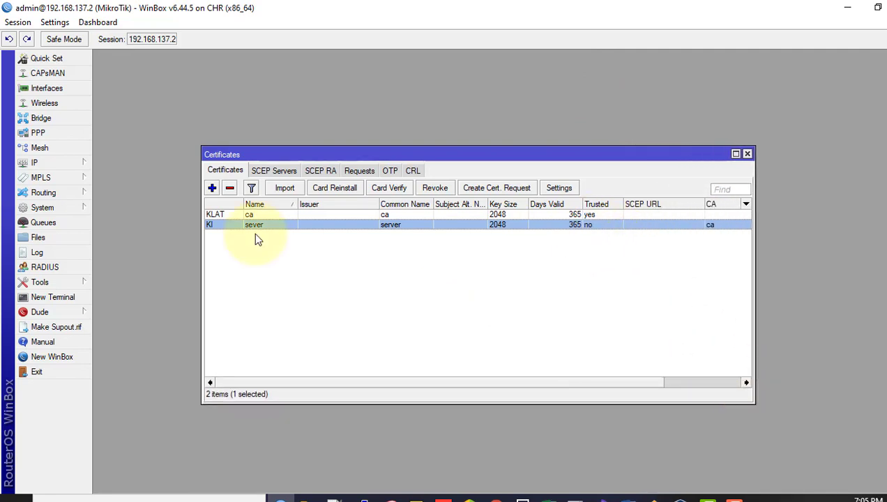
{"action": "double_click", "coordinate": [231, 224]}
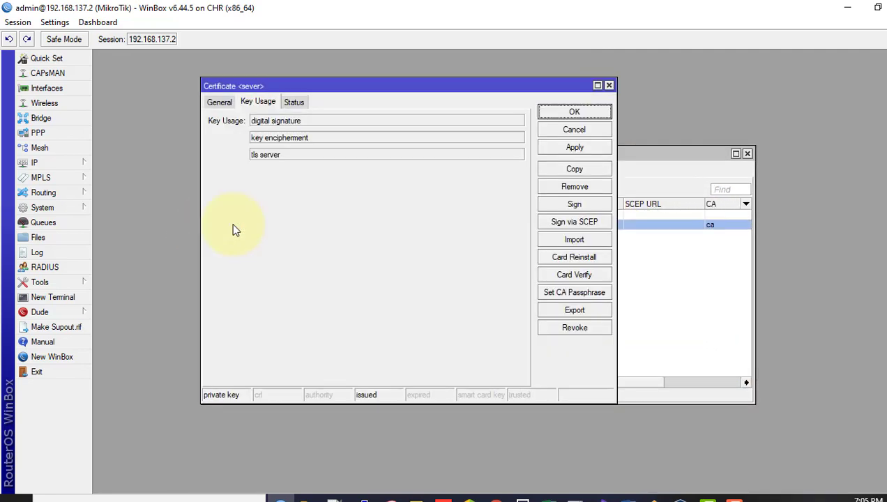
{"action": "left_click", "coordinate": [217, 103]}
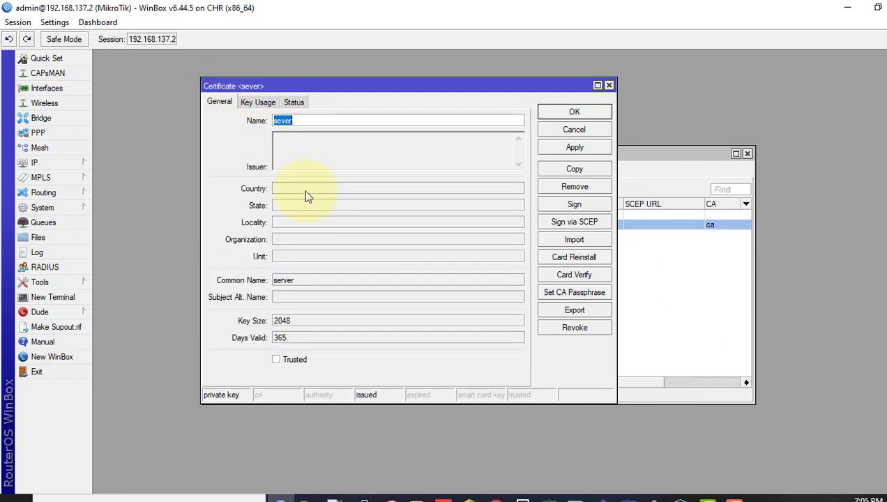
{"action": "left_click", "coordinate": [276, 361]}
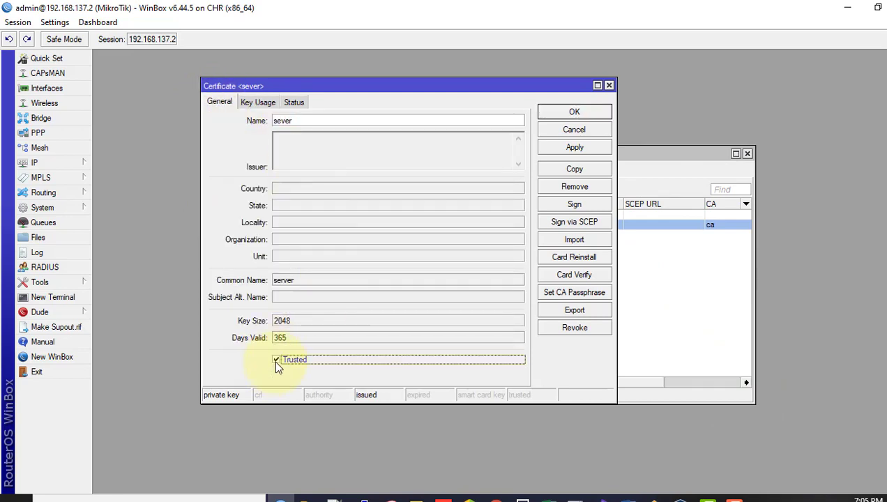
{"action": "left_click", "coordinate": [571, 146]}
{"action": "left_click", "coordinate": [566, 106]}
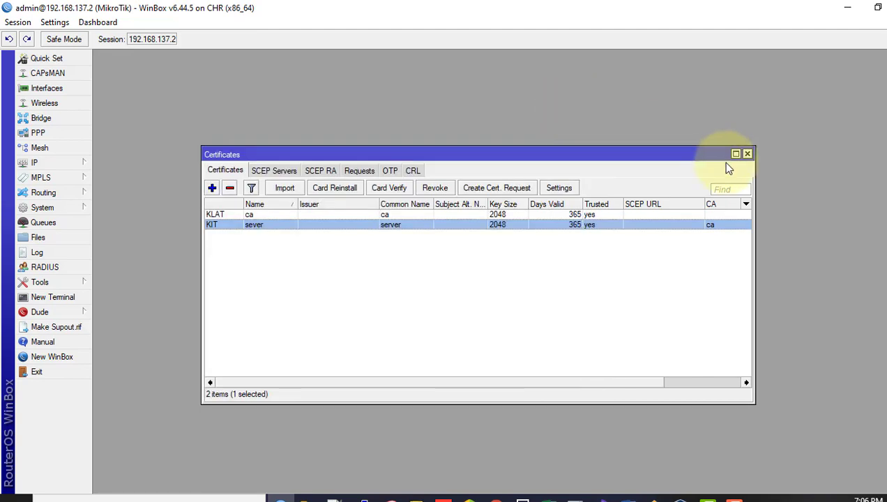
Step: Create certificate 'client' with common name client and tls client as its only key usage
{"action": "left_click", "coordinate": [212, 188]}
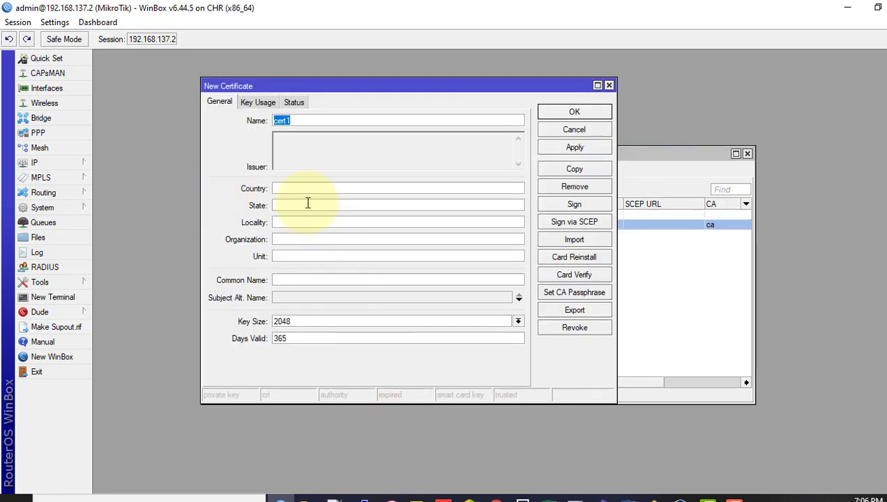
{"action": "type", "text": "cl"}
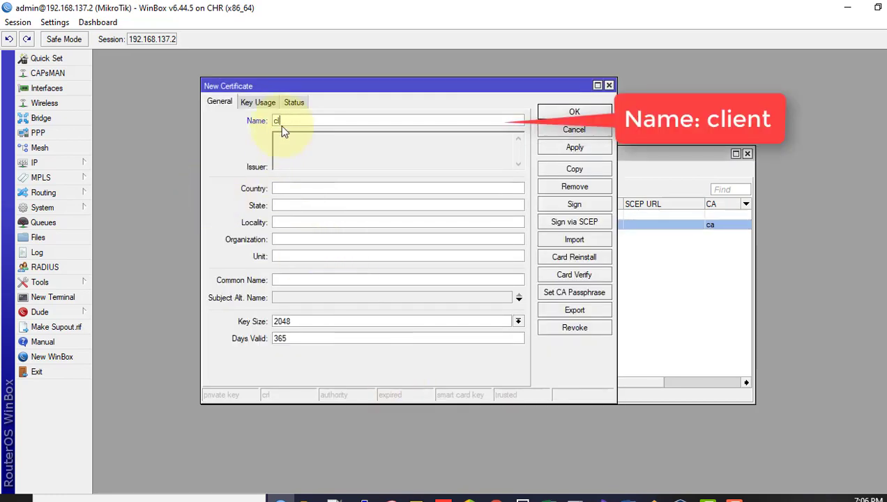
{"action": "type", "text": "ient"}
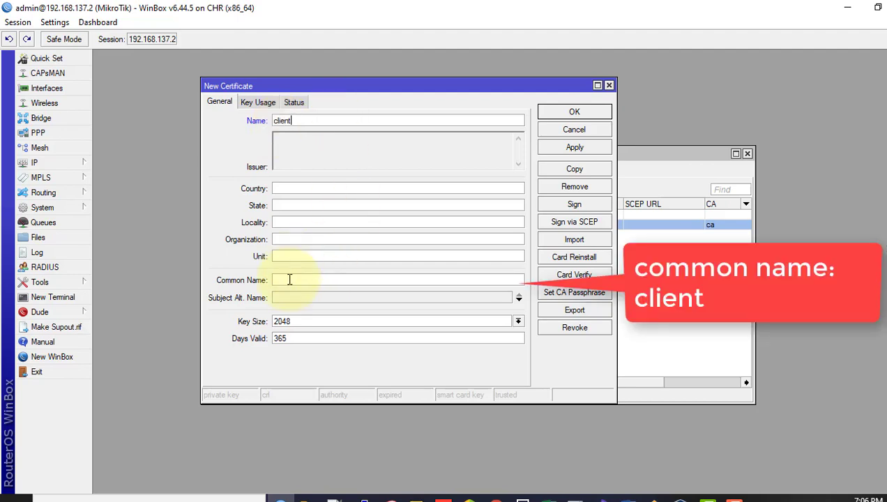
{"action": "left_click", "coordinate": [287, 279]}
{"action": "type", "text": "client"}
{"action": "left_click", "coordinate": [265, 104]}
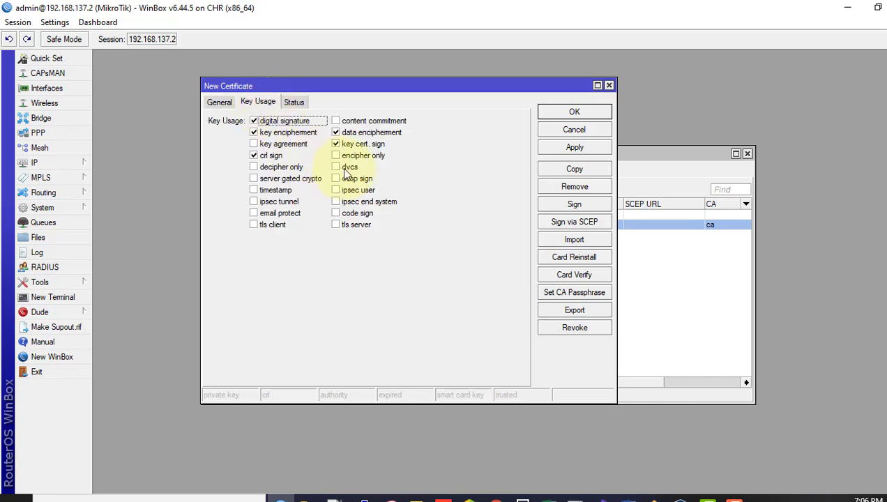
{"action": "left_click", "coordinate": [284, 121]}
{"action": "left_click", "coordinate": [286, 133]}
{"action": "left_click", "coordinate": [273, 156]}
{"action": "left_click", "coordinate": [363, 132]}
{"action": "left_click", "coordinate": [363, 145]}
{"action": "left_click", "coordinate": [272, 225]}
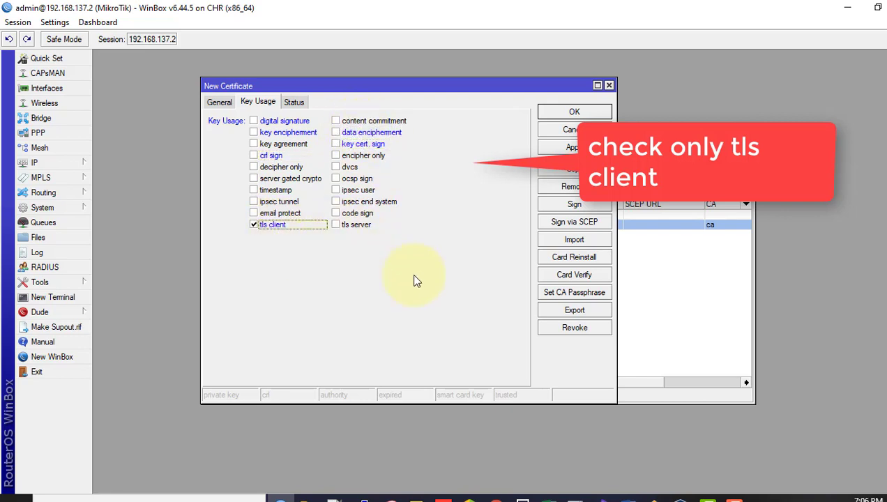
Step: Apply the client certificate and sign it with the ca authority
{"action": "left_click", "coordinate": [576, 147]}
{"action": "left_click", "coordinate": [574, 204]}
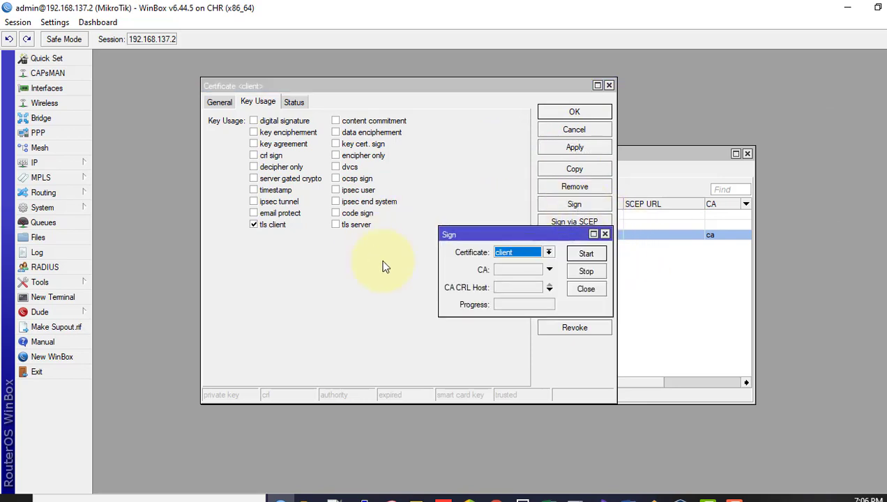
{"action": "left_click", "coordinate": [549, 269]}
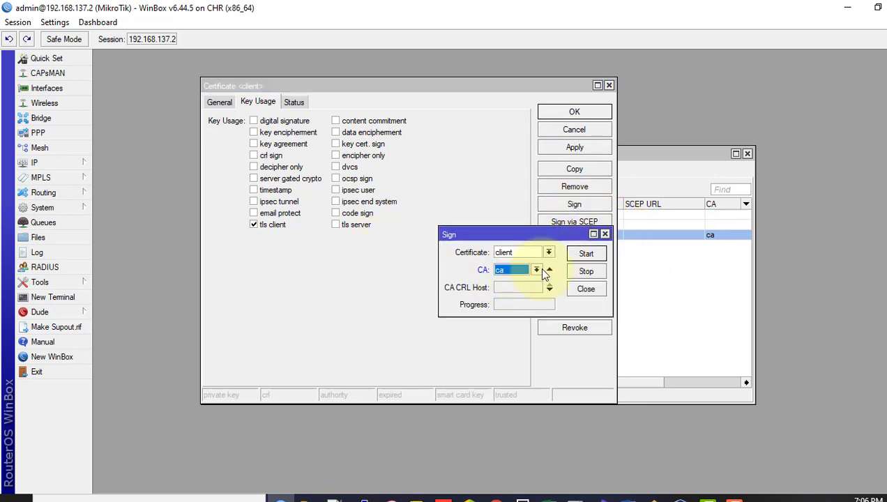
{"action": "left_click", "coordinate": [585, 254]}
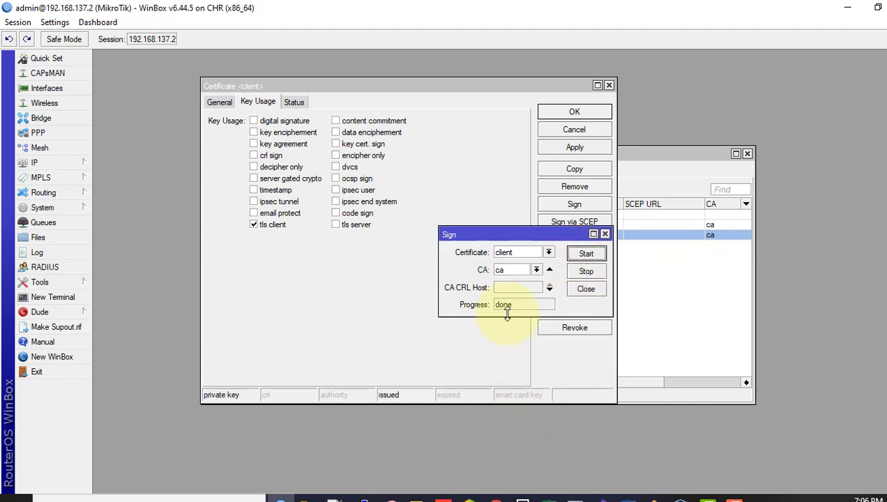
{"action": "left_click", "coordinate": [605, 233]}
{"action": "left_click", "coordinate": [574, 111]}
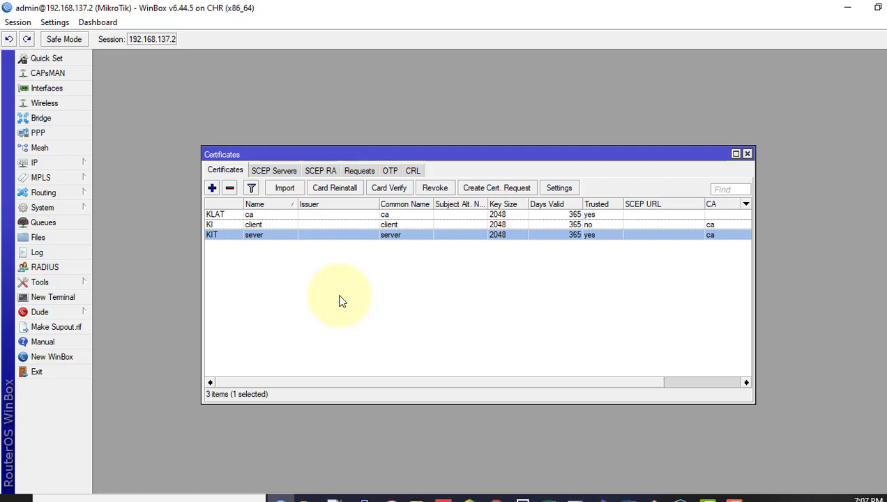
Step: Export the ca certificate as PEM from its properties window
{"action": "left_click", "coordinate": [253, 216]}
{"action": "double_click", "coordinate": [252, 216]}
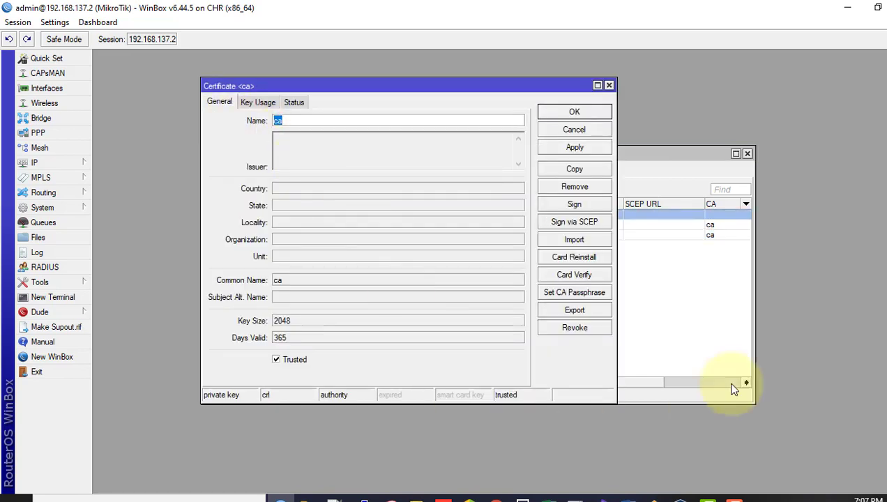
{"action": "left_click", "coordinate": [573, 315]}
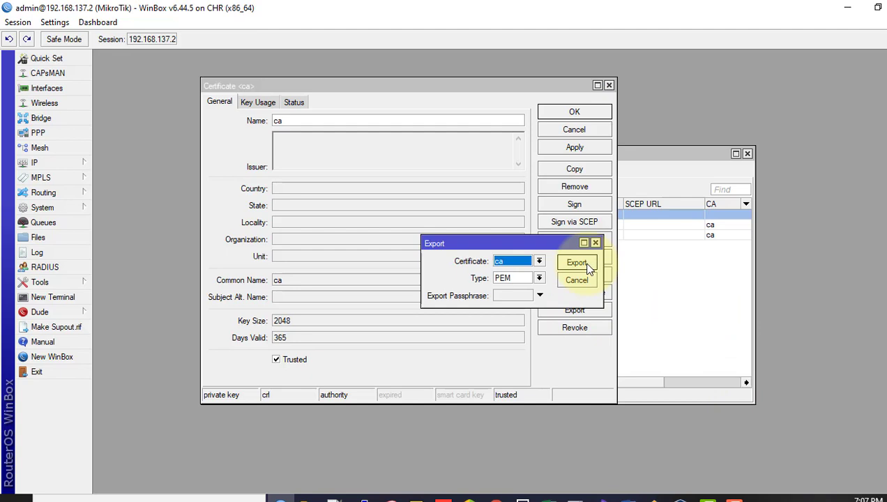
{"action": "left_click", "coordinate": [577, 263]}
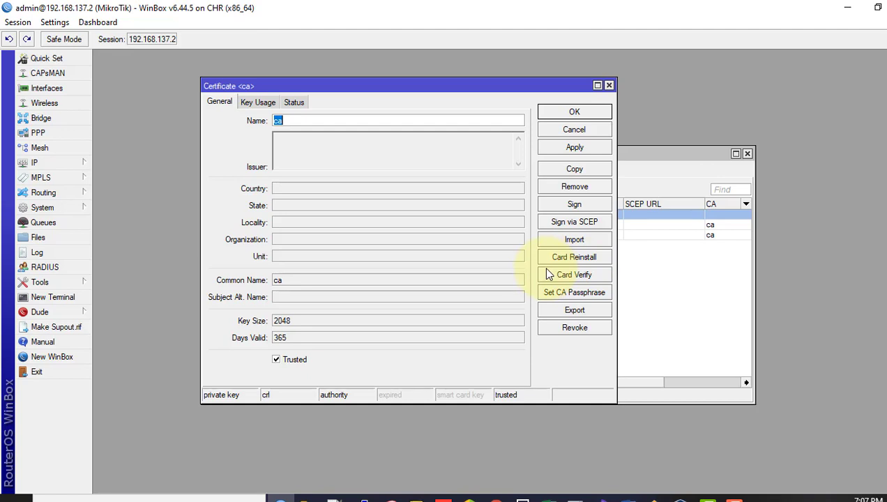
Step: Export the client certificate as PEM protected by an 8-character export passphrase
{"action": "left_click", "coordinate": [582, 313]}
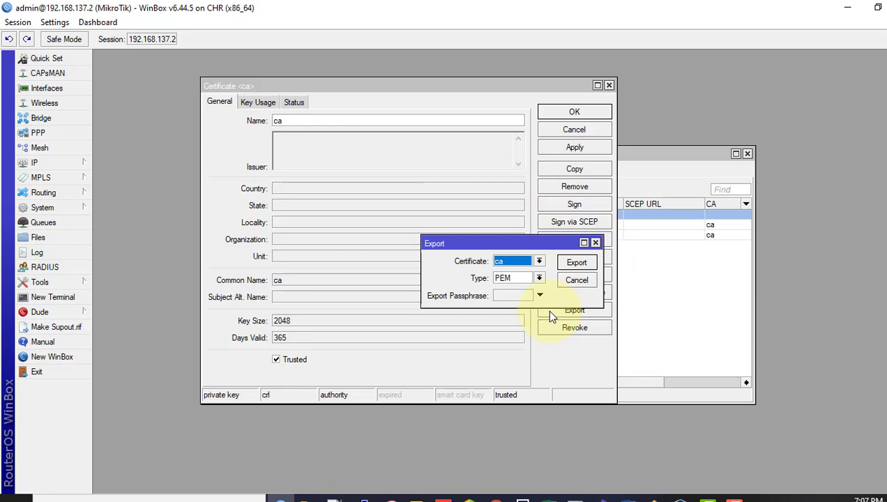
{"action": "left_click", "coordinate": [514, 261]}
{"action": "left_click", "coordinate": [503, 279]}
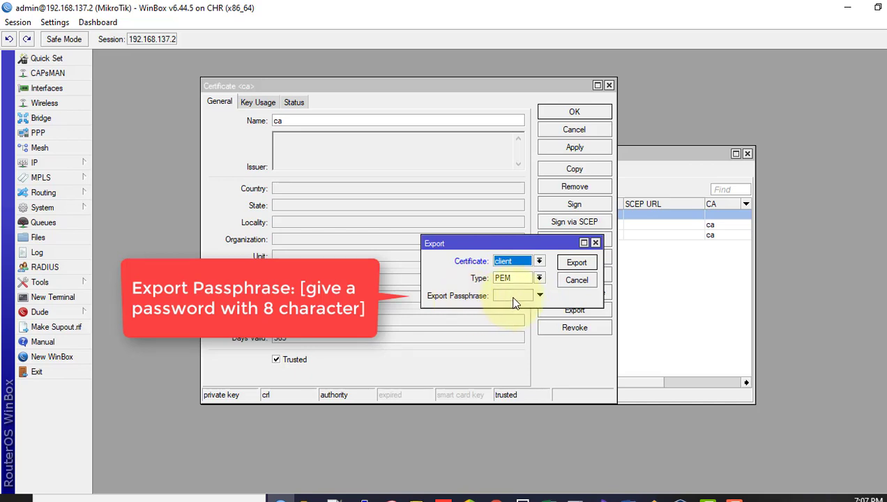
{"action": "left_click", "coordinate": [515, 297]}
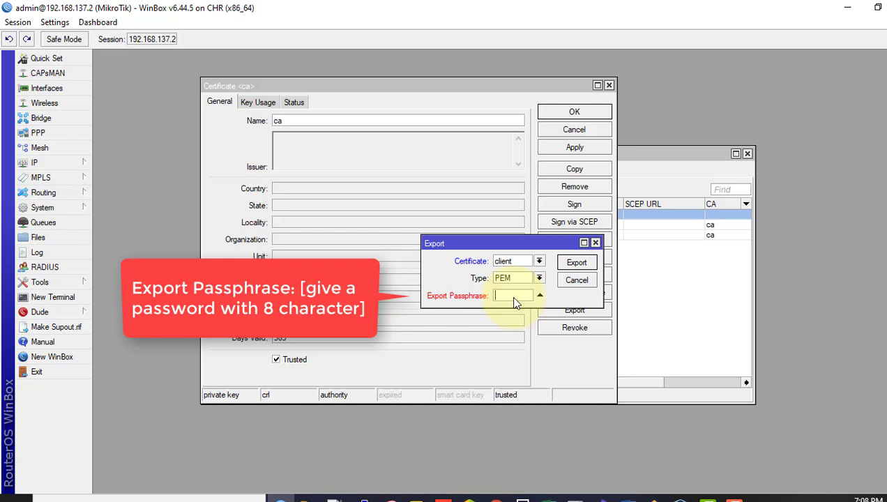
{"action": "type", "text": "12345678"}
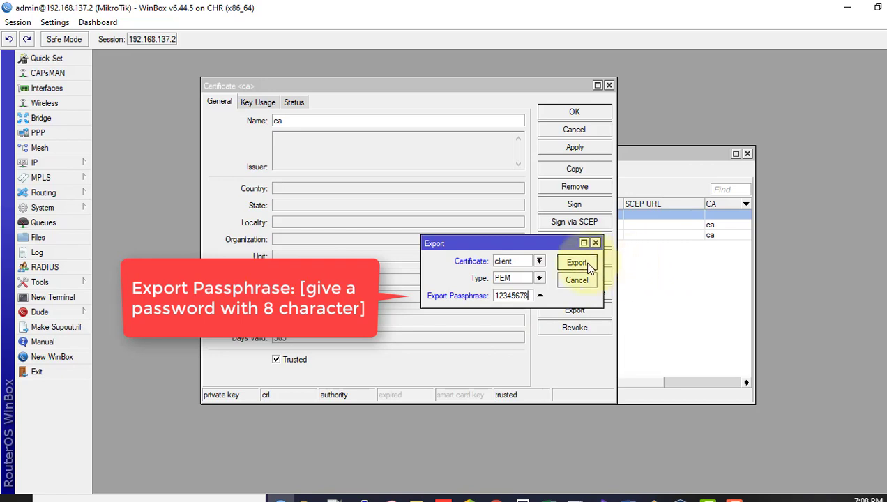
{"action": "left_click", "coordinate": [578, 262]}
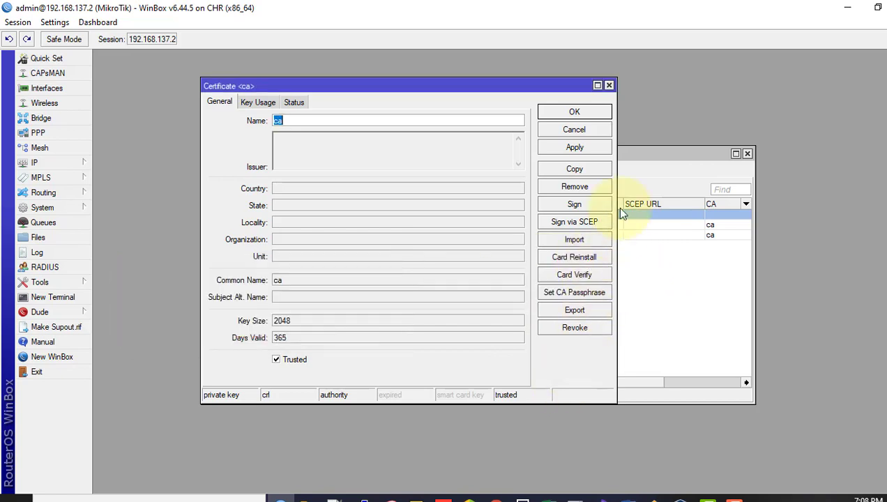
Step: In Files, copy cert_export_ca.crt, cert_export_client.crt and cert_export_client.key, then minimize WinBox
{"action": "left_click", "coordinate": [609, 85]}
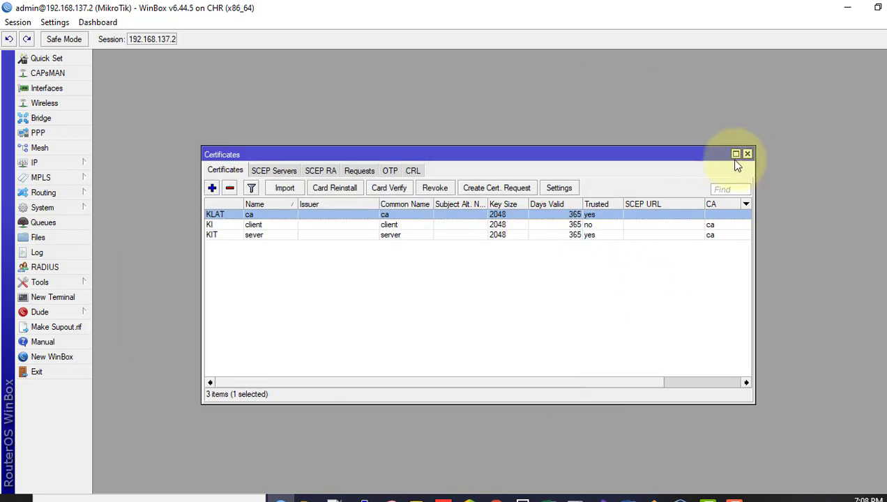
{"action": "left_click", "coordinate": [38, 237]}
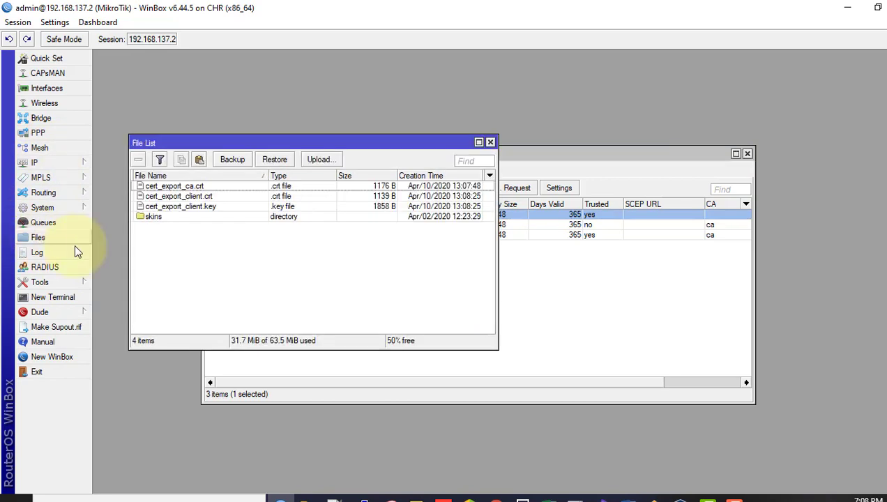
{"action": "left_click", "coordinate": [187, 197]}
{"action": "left_click", "coordinate": [190, 206]}
{"action": "left_click", "coordinate": [195, 185]}
{"action": "left_click", "coordinate": [196, 195]}
{"action": "left_click", "coordinate": [203, 208]}
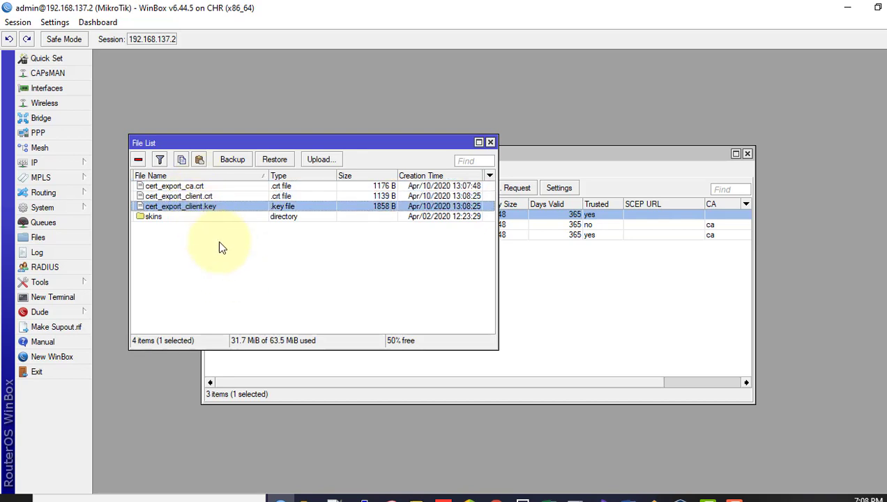
{"action": "left_click", "coordinate": [193, 198], "text": "ctrl"}
{"action": "left_click", "coordinate": [190, 184], "text": "ctrl"}
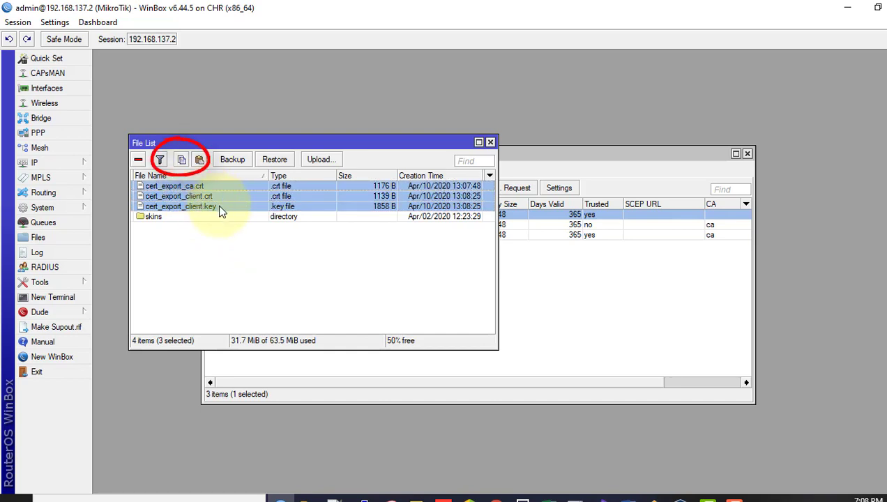
{"action": "left_click", "coordinate": [181, 160]}
{"action": "left_click", "coordinate": [848, 8]}
Step: Paste the three exported certificate files into the desktop certifcate folder
{"action": "double_click", "coordinate": [640, 239]}
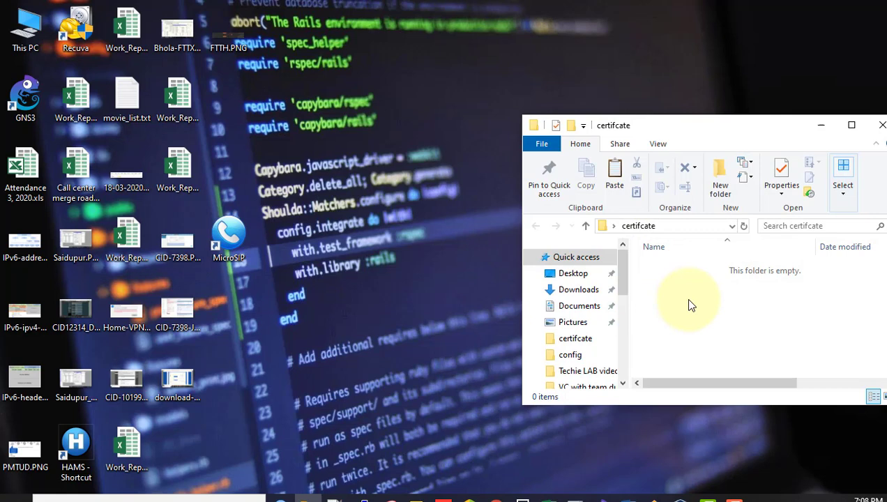
{"action": "key", "text": "ctrl+v"}
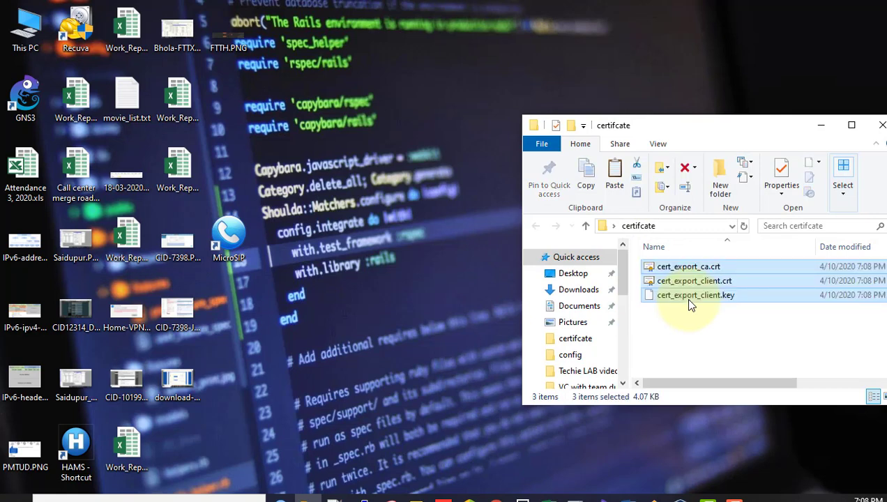
{"action": "left_click_drag", "start_coordinate": [744, 126], "coordinate": [653, 112]}
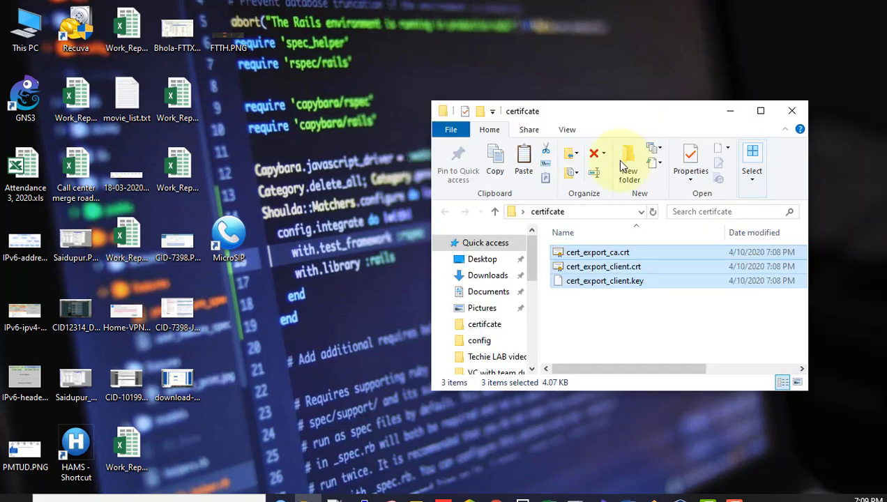
Step: Close the file and certificate windows and set the OVPN Server certificate to sever
{"action": "left_click", "coordinate": [282, 498]}
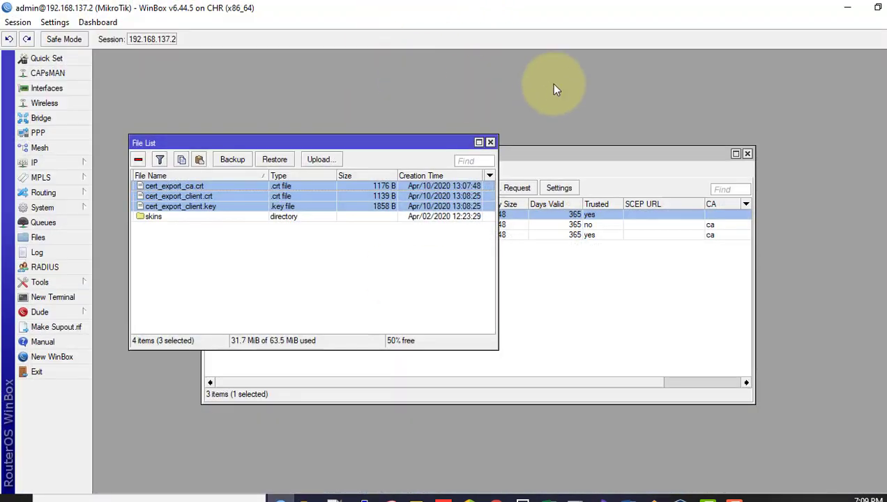
{"action": "left_click", "coordinate": [491, 143]}
{"action": "left_click", "coordinate": [747, 153]}
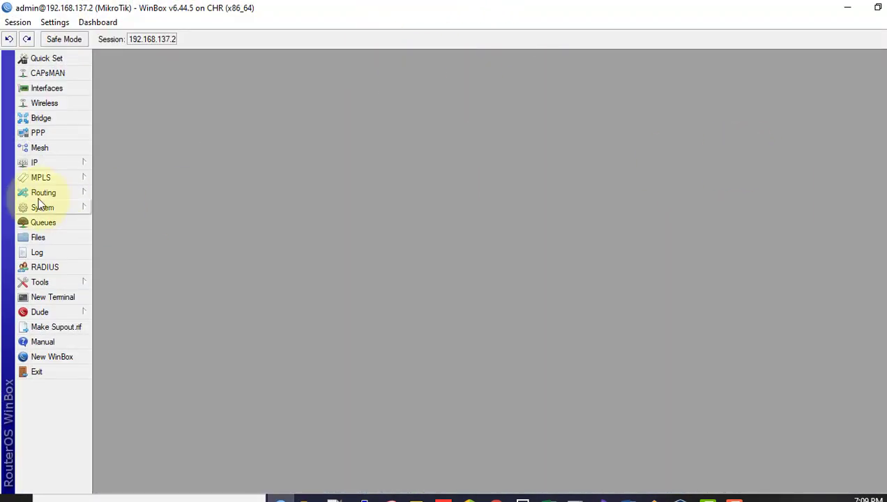
{"action": "left_click", "coordinate": [42, 134]}
{"action": "left_click_drag", "start_coordinate": [459, 67], "coordinate": [318, 117]}
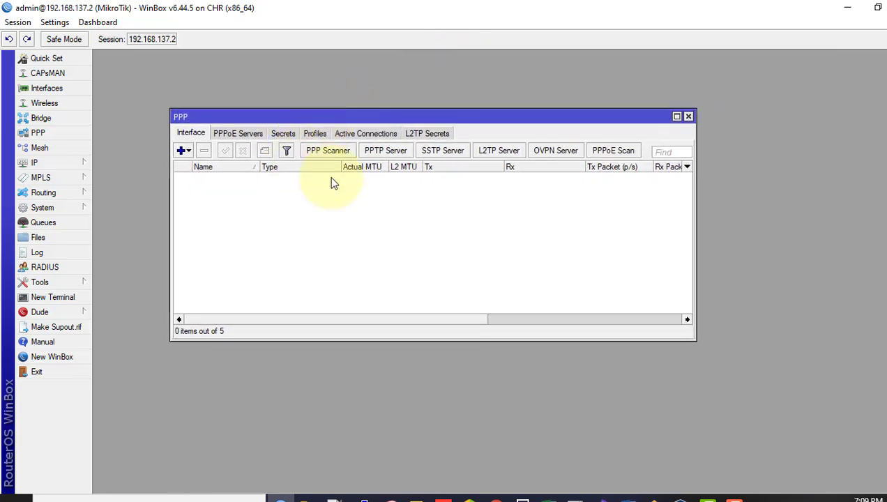
{"action": "left_click", "coordinate": [550, 153]}
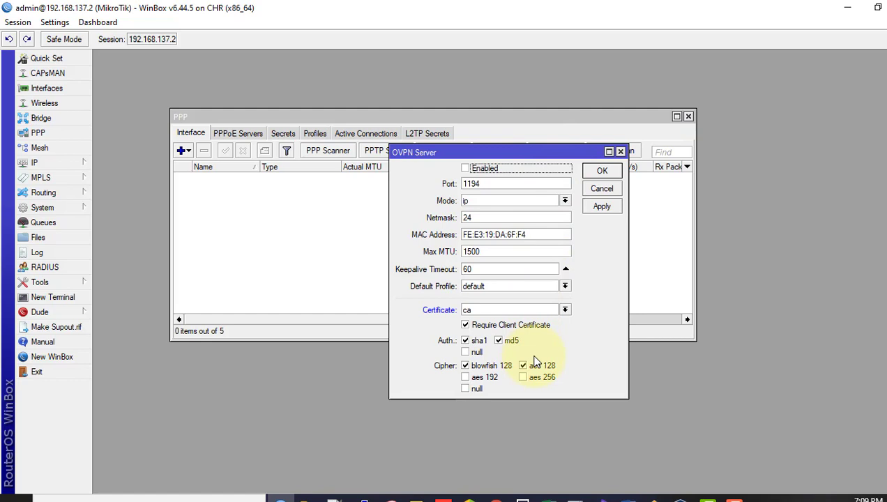
{"action": "left_click", "coordinate": [486, 313]}
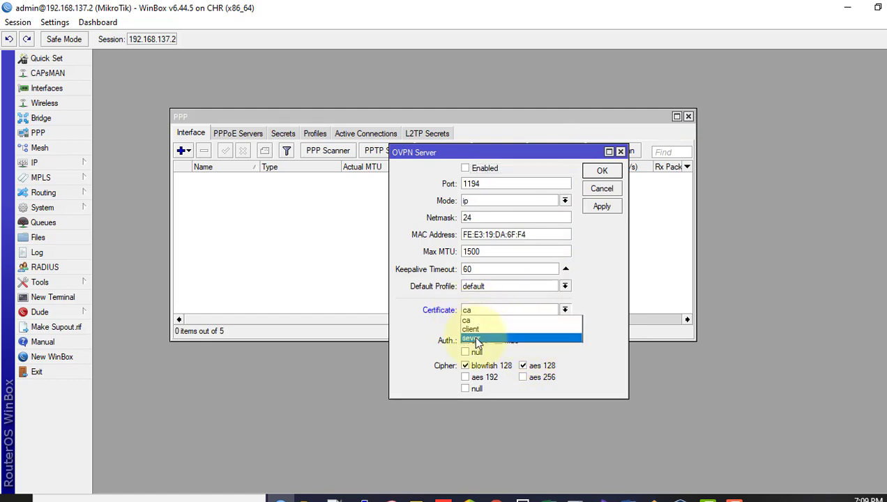
{"action": "left_click", "coordinate": [476, 339]}
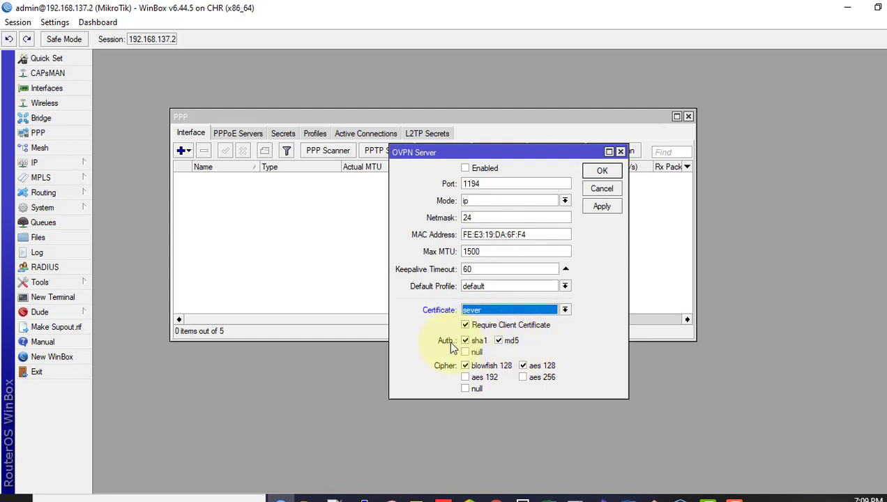
Step: Limit auth to sha1 and cipher to aes 256, and enable the server on port 1194
{"action": "left_click", "coordinate": [498, 340]}
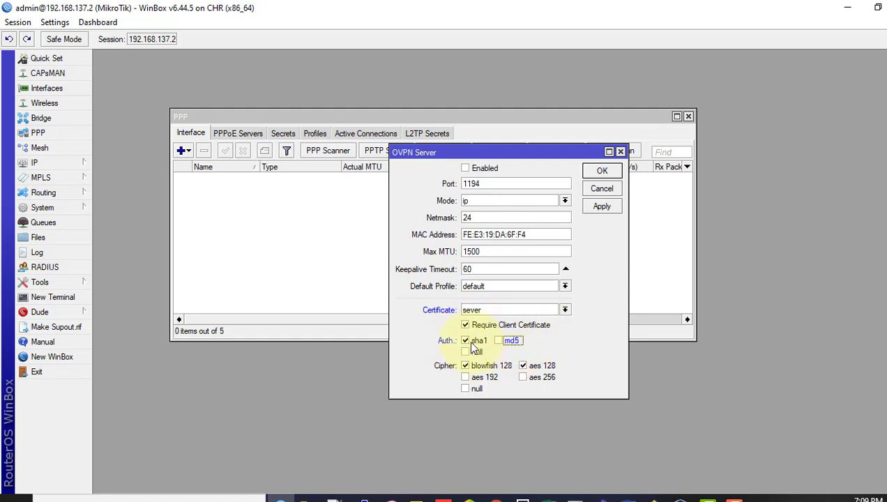
{"action": "left_click", "coordinate": [477, 366]}
{"action": "left_click", "coordinate": [537, 366]}
{"action": "left_click", "coordinate": [539, 377]}
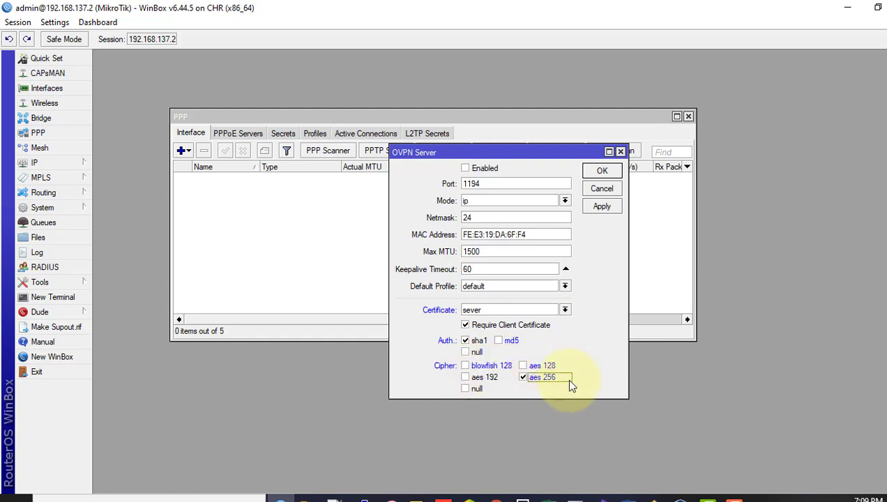
{"action": "double_click", "coordinate": [487, 184]}
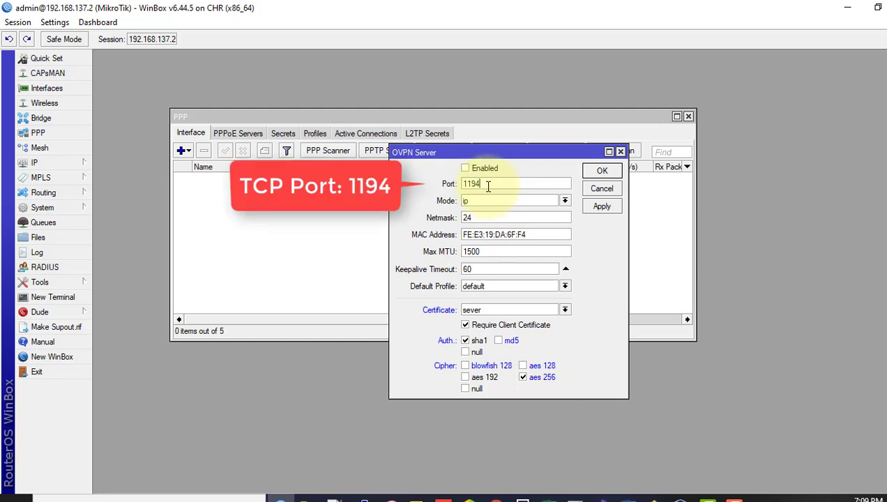
{"action": "left_click", "coordinate": [465, 169]}
{"action": "left_click", "coordinate": [600, 207]}
{"action": "left_click", "coordinate": [601, 172]}
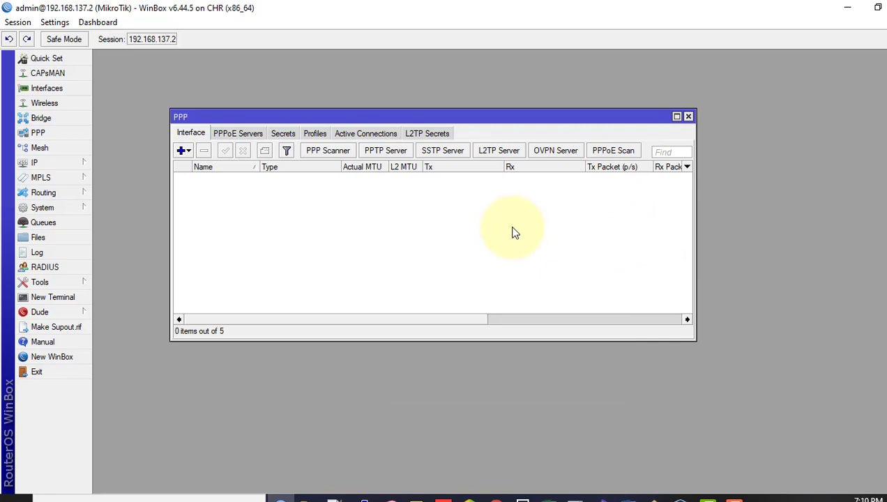
Step: Add a new PPP secret named ovpn with a password and service ovpn
{"action": "left_click", "coordinate": [283, 134]}
{"action": "left_click", "coordinate": [180, 150]}
{"action": "type", "text": "ovp"}
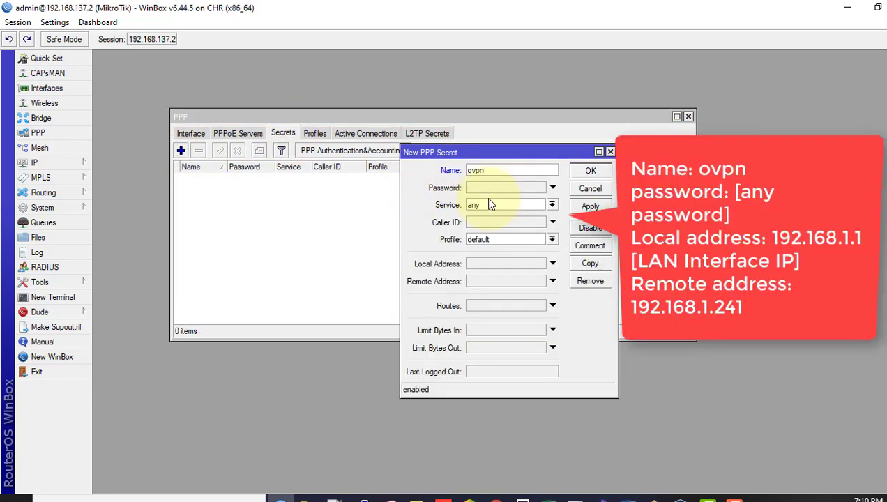
{"action": "type", "text": "n"}
{"action": "left_click", "coordinate": [478, 185]}
{"action": "left_click", "coordinate": [509, 207]}
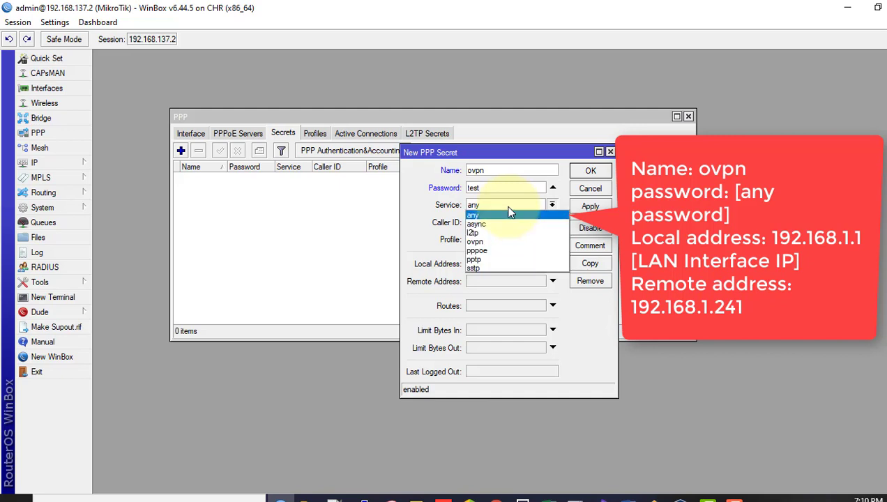
{"action": "left_click", "coordinate": [475, 242]}
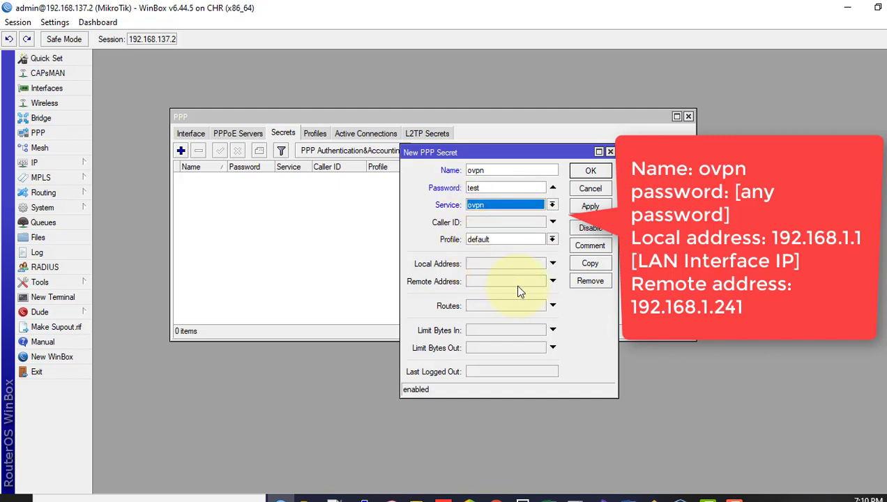
Step: Give the secret local address 192.168.1.1 and remote address 192.168.1.241, then save it
{"action": "left_click", "coordinate": [497, 265]}
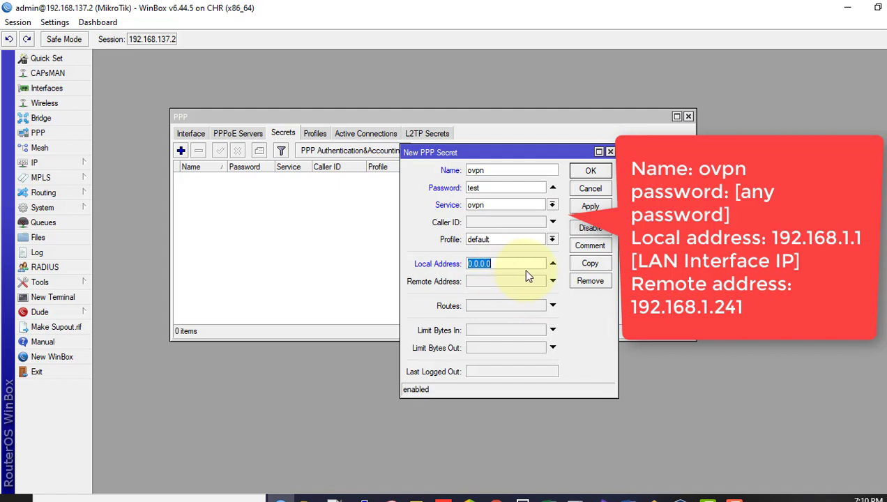
{"action": "type", "text": "192.168.1.1"}
{"action": "left_click", "coordinate": [654, 499]}
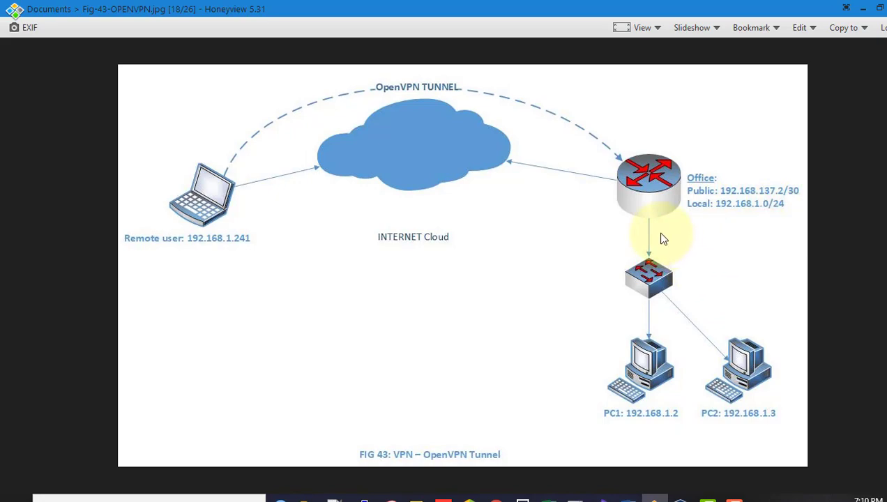
{"action": "left_click", "coordinate": [862, 8]}
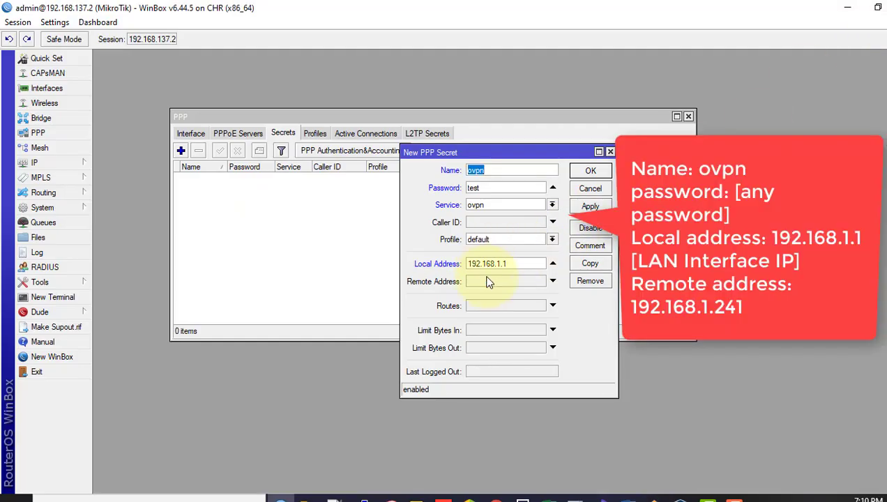
{"action": "left_click", "coordinate": [486, 281]}
{"action": "type", "text": "192.168.1.241"}
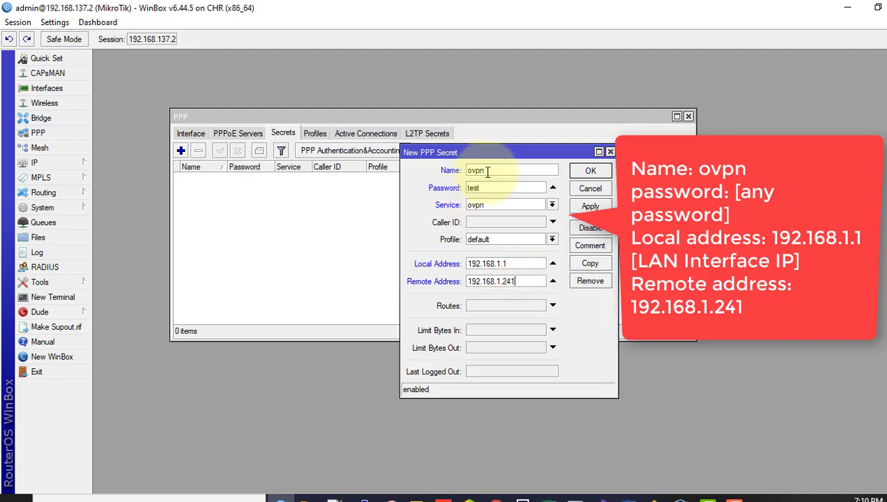
{"action": "left_click_drag", "start_coordinate": [486, 171], "coordinate": [462, 172]}
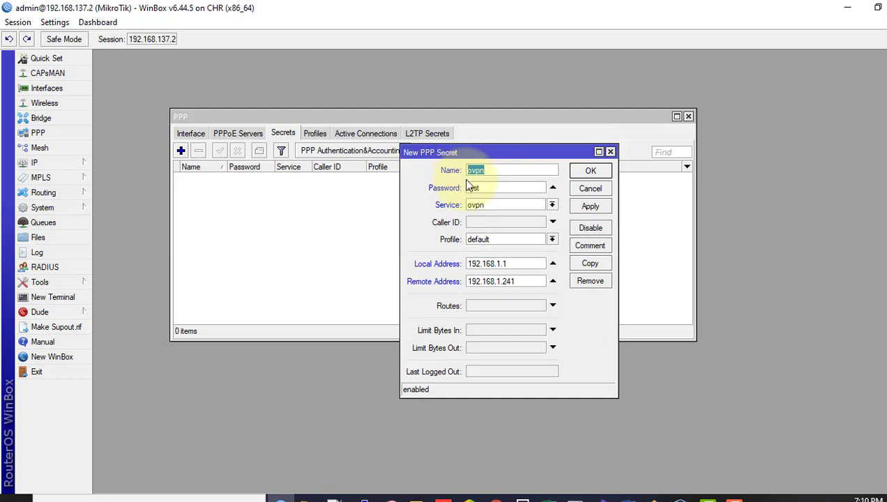
{"action": "left_click_drag", "start_coordinate": [516, 281], "coordinate": [467, 281]}
{"action": "left_click", "coordinate": [587, 208]}
{"action": "left_click", "coordinate": [591, 171]}
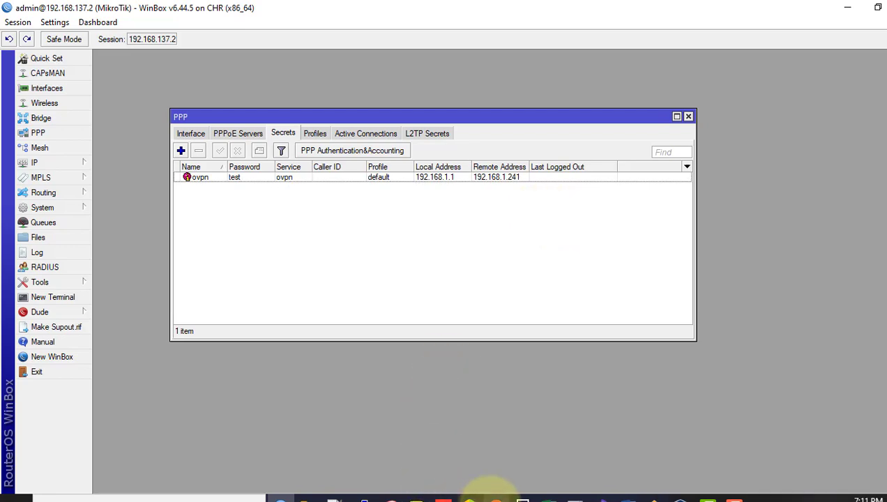
Step: Load openvpn.net in a new tab and go to the Community Downloads page for the Windows installer
{"action": "left_click", "coordinate": [496, 498]}
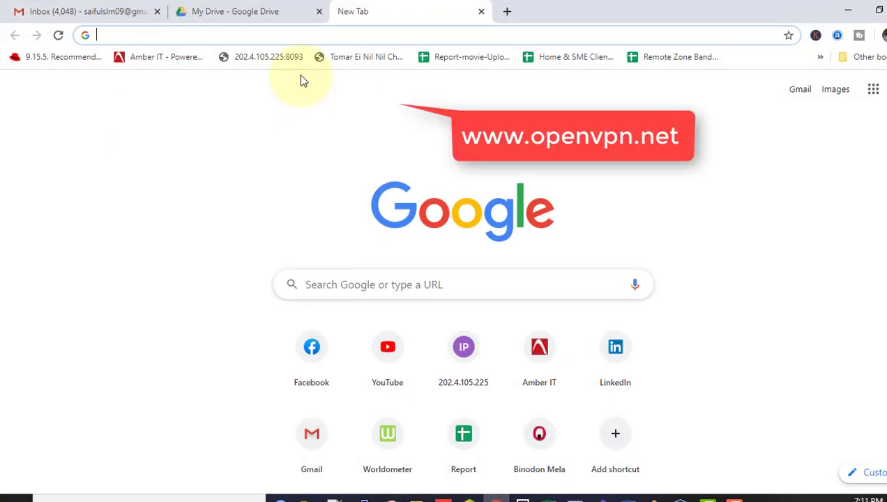
{"action": "type", "text": "ope"}
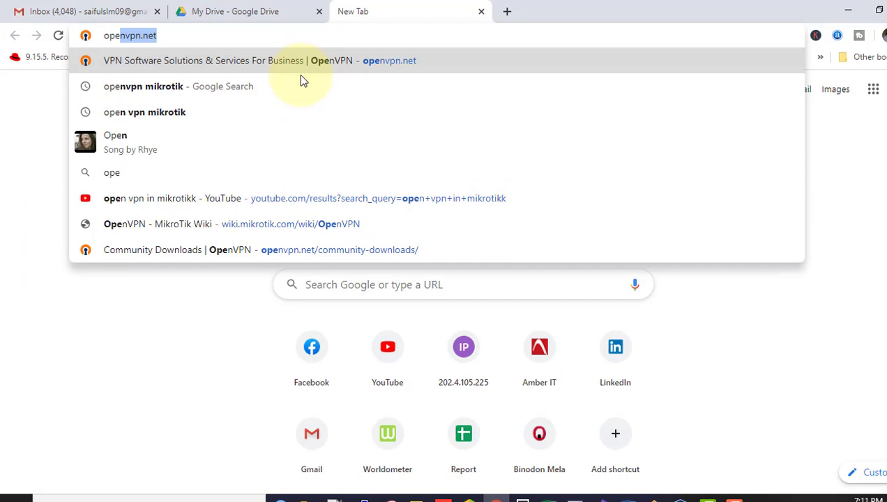
{"action": "key", "text": "Return"}
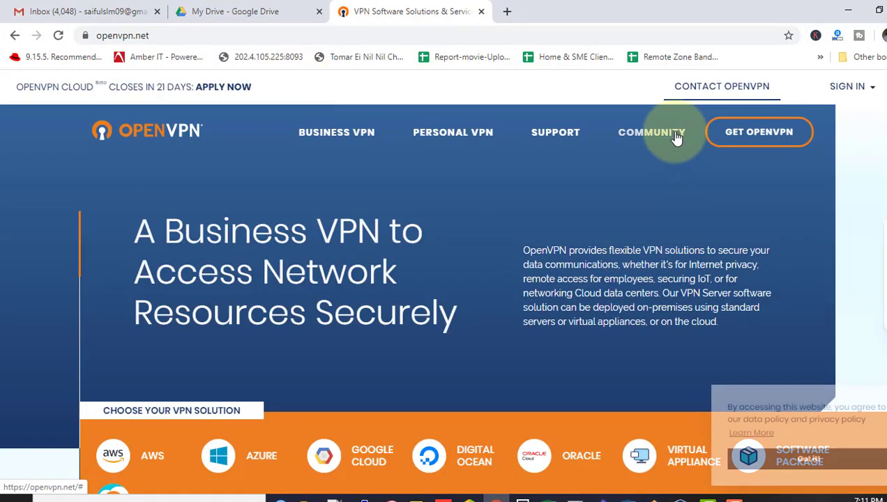
{"action": "mouse_move", "coordinate": [673, 137]}
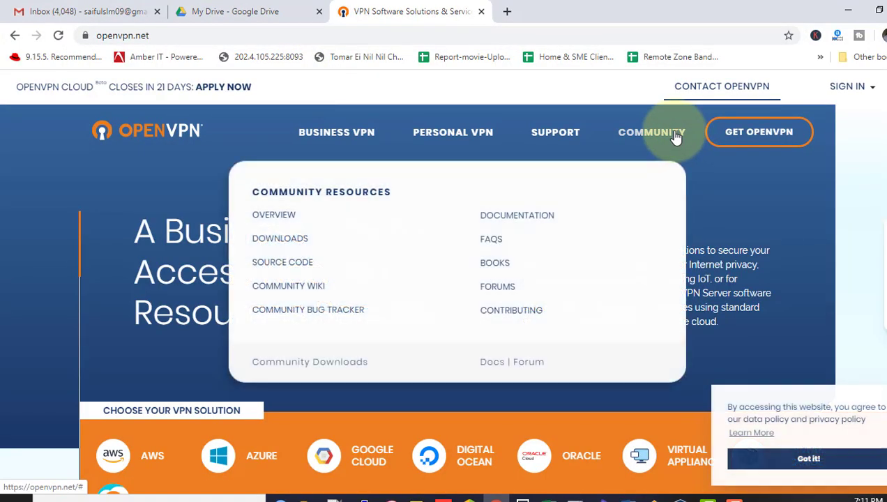
{"action": "left_click", "coordinate": [306, 246]}
{"action": "scroll", "coordinate": [444, 314], "scroll_direction": "down", "scroll_amount": 10}
{"action": "scroll", "coordinate": [511, 317], "scroll_direction": "down", "scroll_amount": 1}
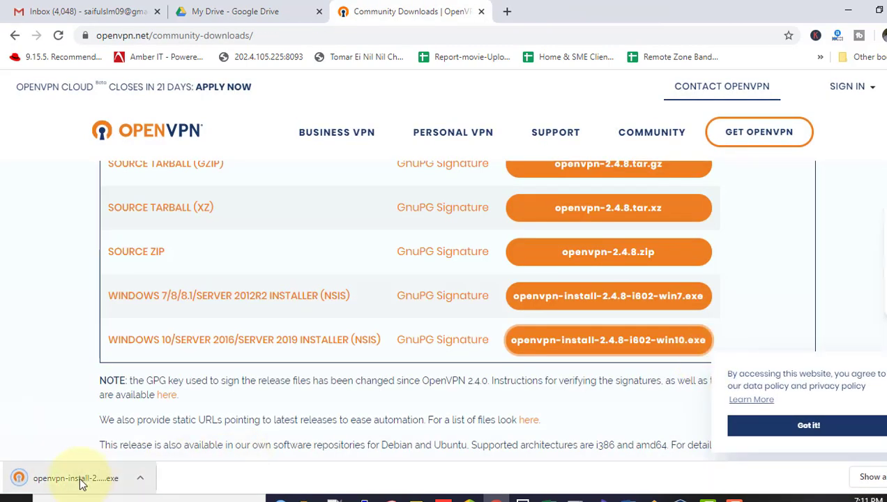
Step: Install OpenVPN 2.4.8-I602-Win10 from the downloaded installer, with Show Readme unchecked
{"action": "left_click", "coordinate": [81, 481]}
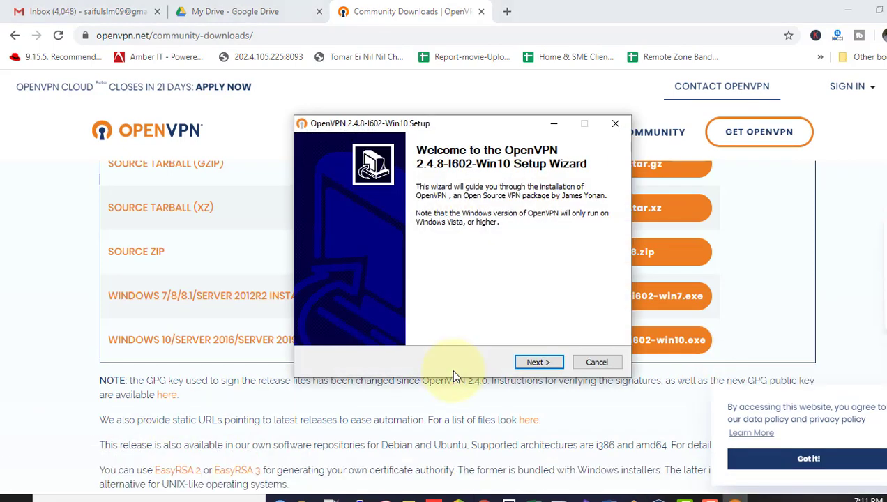
{"action": "left_click", "coordinate": [538, 362]}
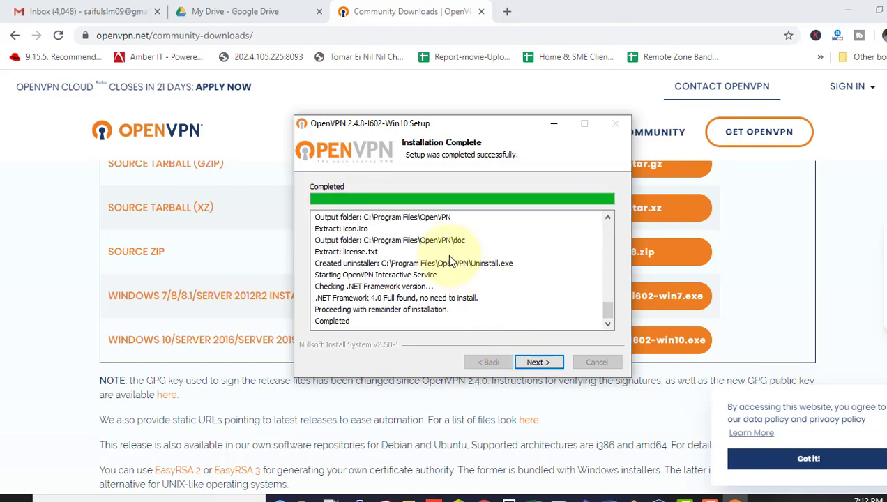
{"action": "left_click", "coordinate": [540, 364]}
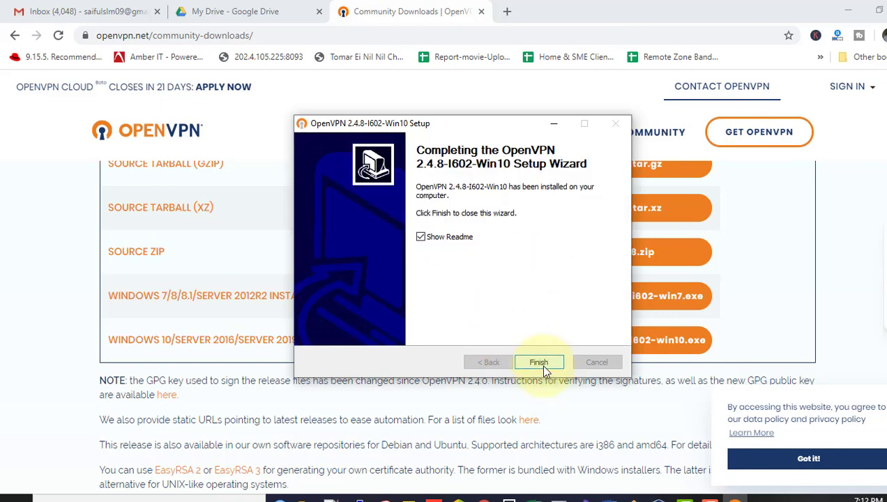
{"action": "left_click", "coordinate": [421, 238]}
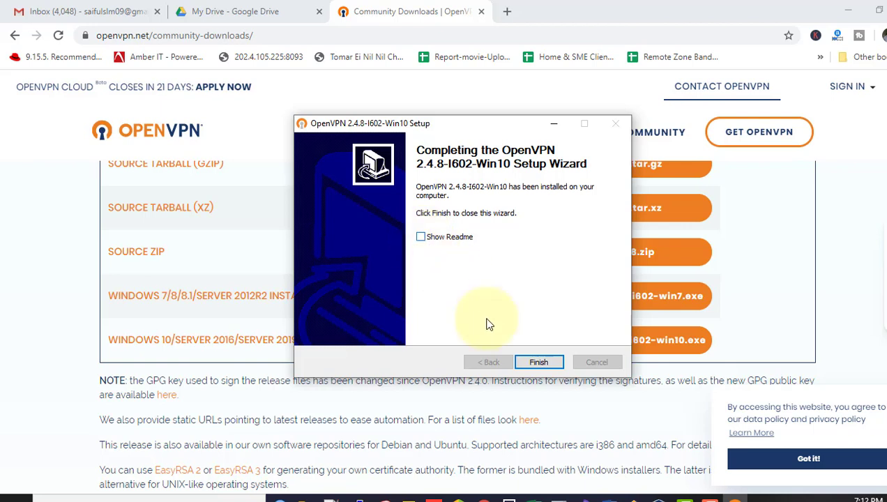
Step: Finish setup, locate C:\Program Files\OpenVPN\config, and select the three cert_export files in the certifcate folder
{"action": "left_click", "coordinate": [538, 364]}
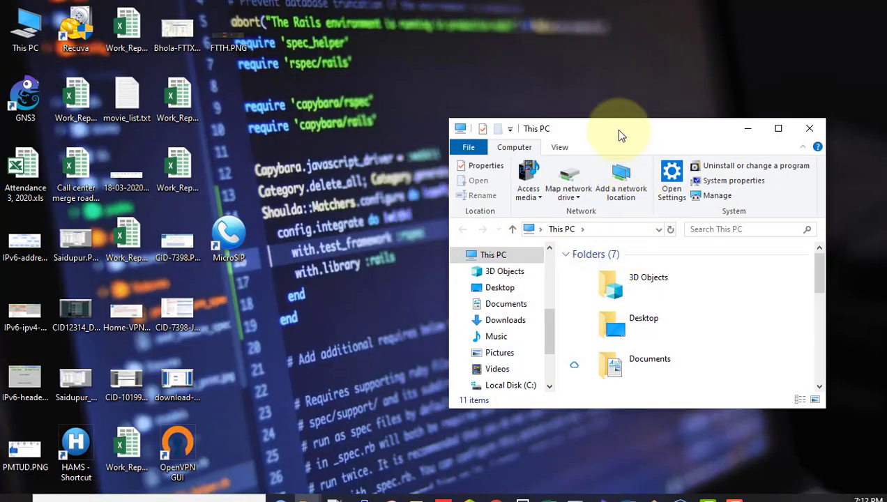
{"action": "double_click", "coordinate": [615, 129]}
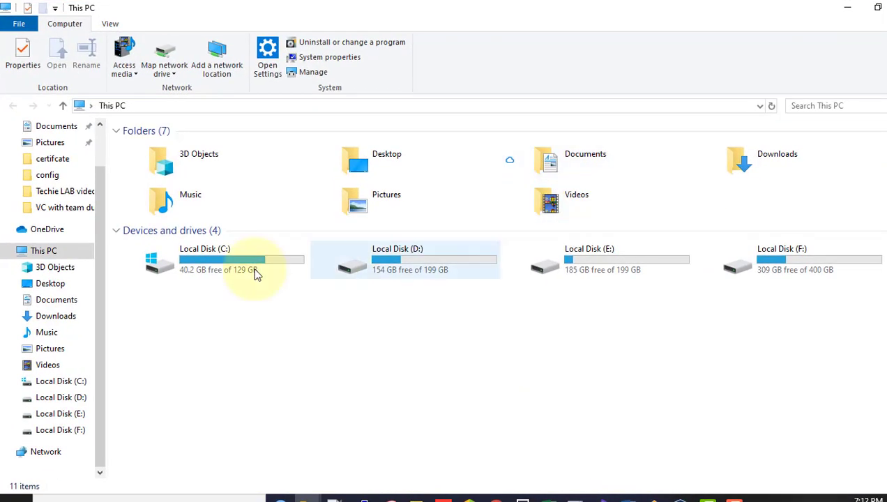
{"action": "double_click", "coordinate": [204, 267]}
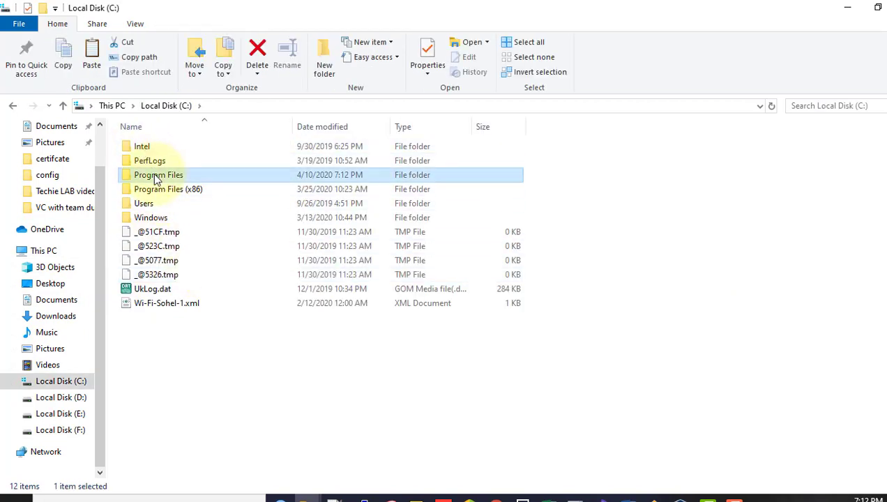
{"action": "double_click", "coordinate": [158, 174]}
{"action": "double_click", "coordinate": [161, 347]}
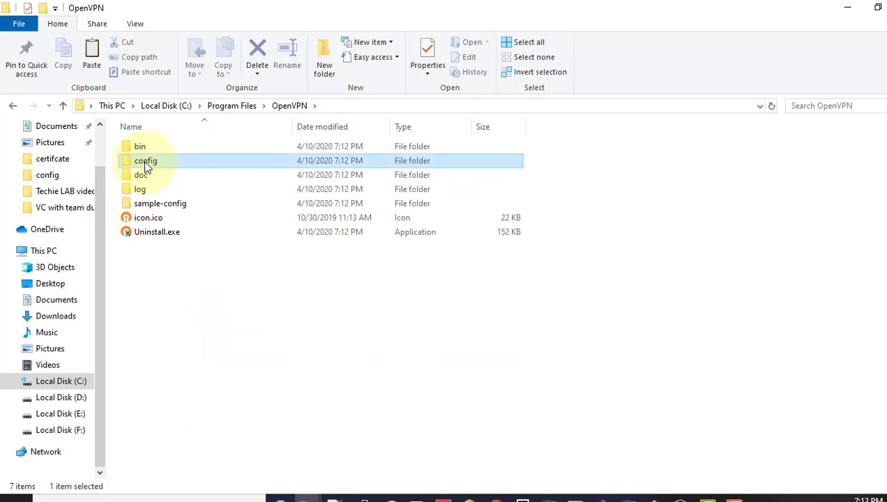
{"action": "double_click", "coordinate": [146, 163]}
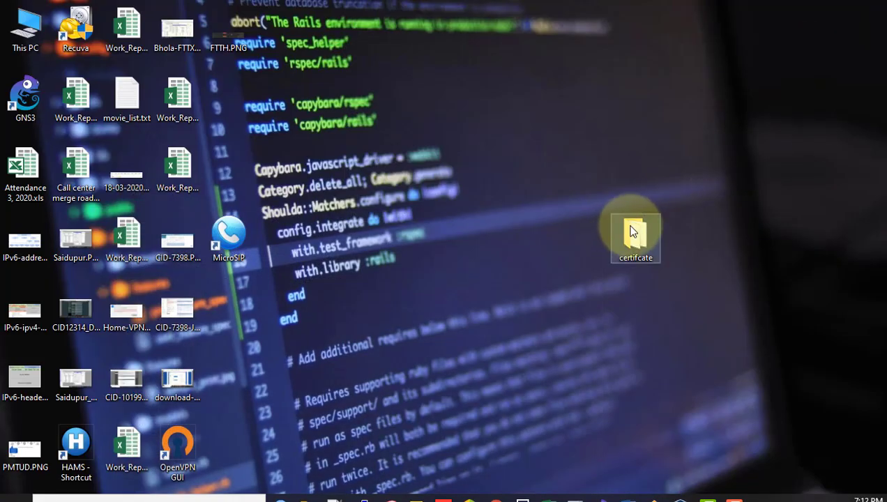
{"action": "double_click", "coordinate": [635, 236]}
{"action": "left_click_drag", "start_coordinate": [607, 289], "coordinate": [636, 230]}
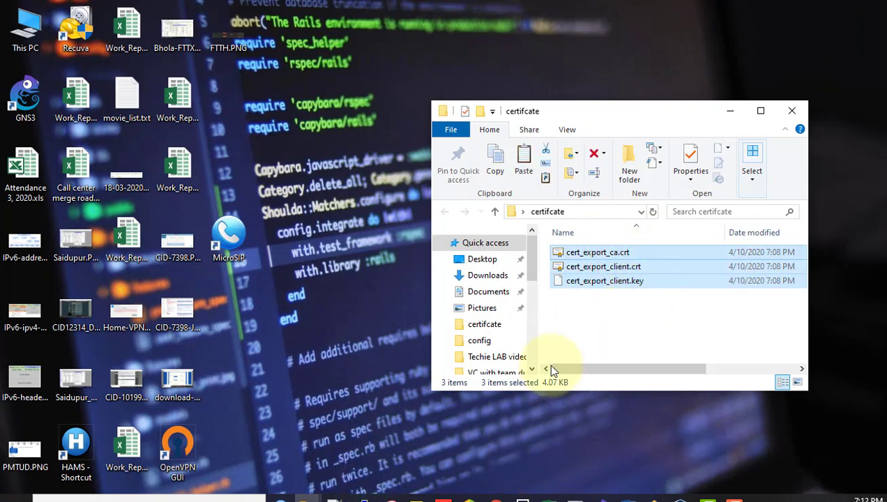
Step: Paste the three certificate files into the OpenVPN config folder with administrator permission
{"action": "left_click", "coordinate": [304, 497]}
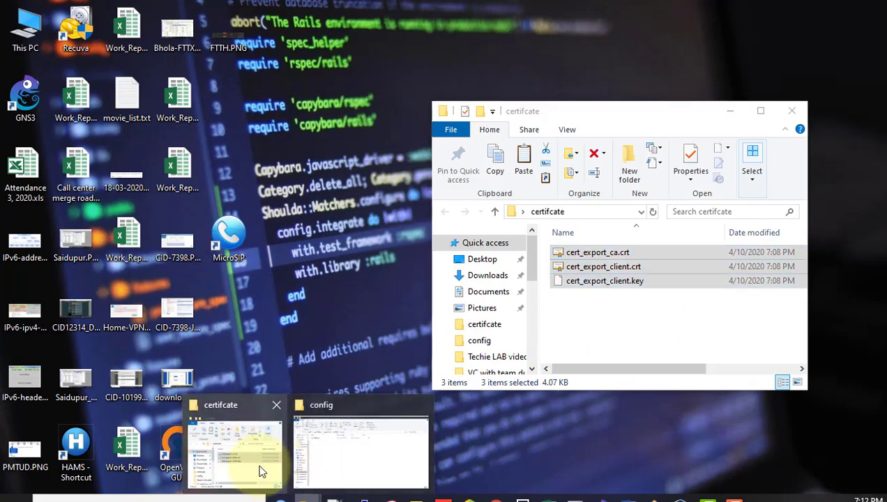
{"action": "left_click", "coordinate": [337, 458]}
{"action": "key", "text": "ctrl+v"}
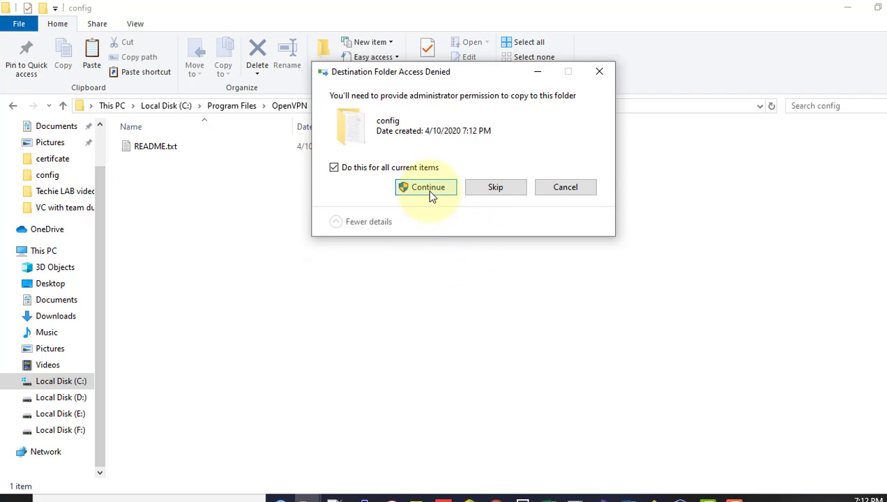
{"action": "left_click", "coordinate": [427, 188]}
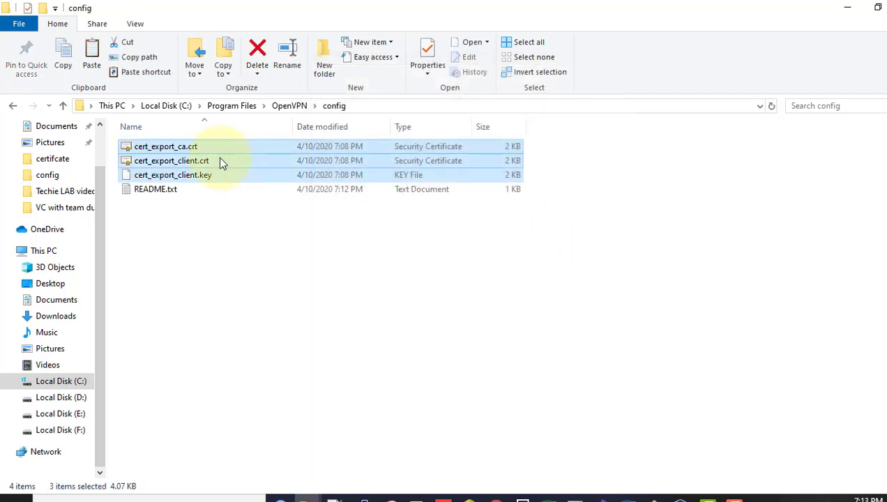
Step: Rename the certificate files to ca.crt and client.crt
{"action": "left_click", "coordinate": [143, 146]}
{"action": "key", "text": "F2"}
{"action": "type", "text": "ca"}
{"action": "key", "text": "Return"}
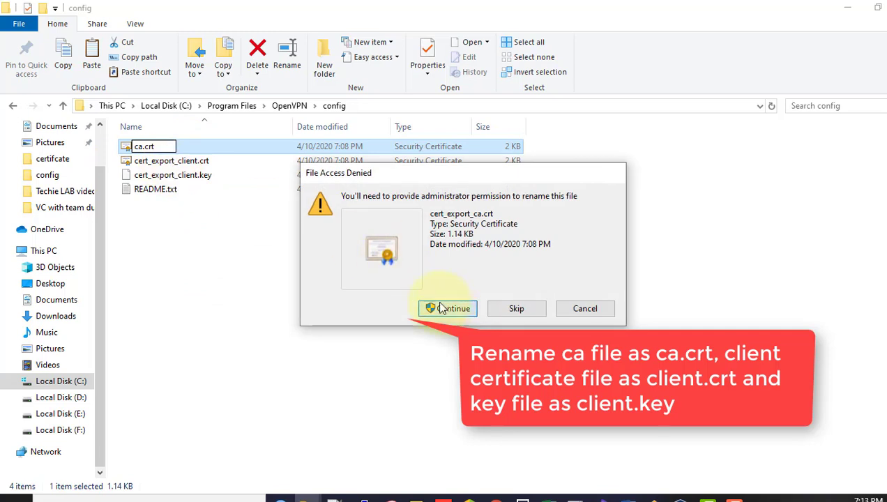
{"action": "left_click", "coordinate": [427, 309]}
{"action": "left_click", "coordinate": [185, 164]}
{"action": "key", "text": "F2"}
{"action": "type", "text": "client"}
{"action": "key", "text": "Return"}
{"action": "left_click", "coordinate": [448, 308]}
Step: Rename the key file to client.key by deleting its cert_export_ prefix
{"action": "left_click", "coordinate": [178, 162]}
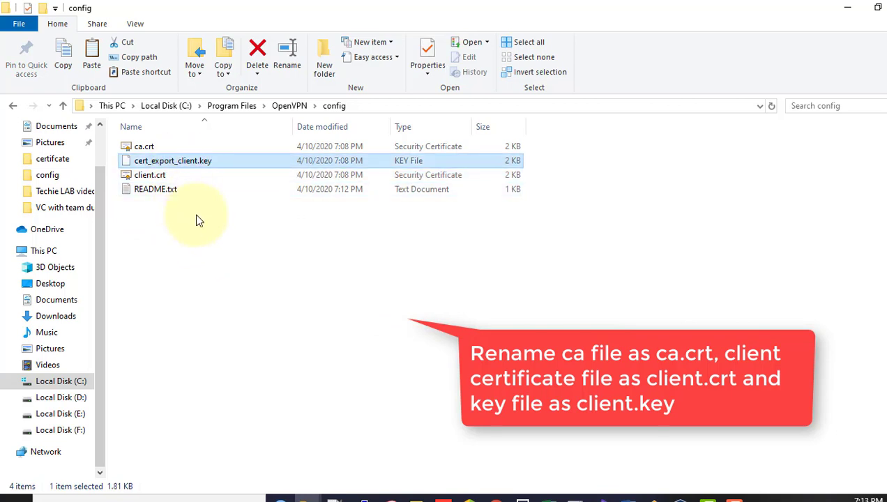
{"action": "key", "text": "F2"}
{"action": "left_click", "coordinate": [180, 162]}
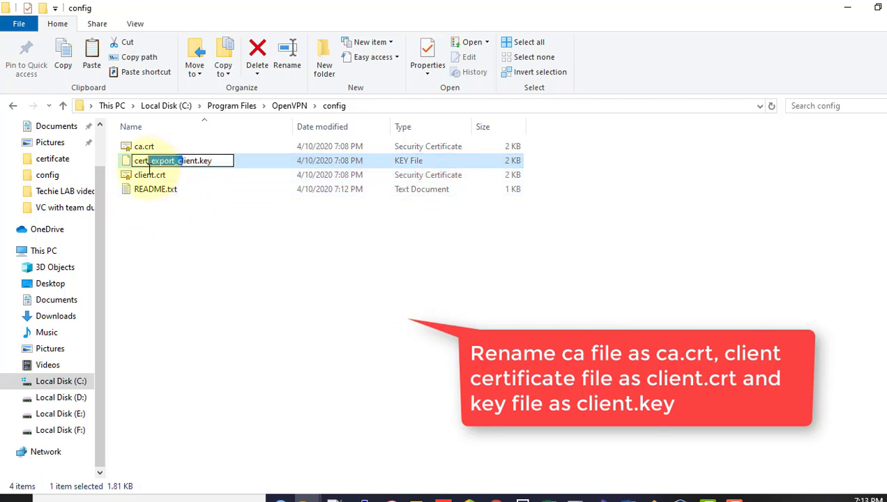
{"action": "left_click_drag", "start_coordinate": [177, 162], "coordinate": [9, 187]}
{"action": "key", "text": "BackSpace"}
{"action": "key", "text": "Return"}
{"action": "left_click", "coordinate": [447, 308]}
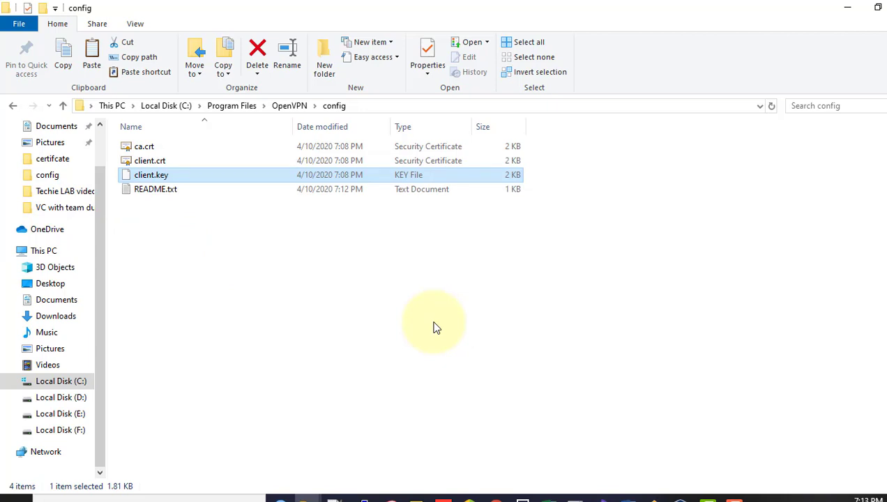
Step: Check the client config's remote address 192.168.137.2 and port 1194 against the network diagram
{"action": "left_click", "coordinate": [335, 498]}
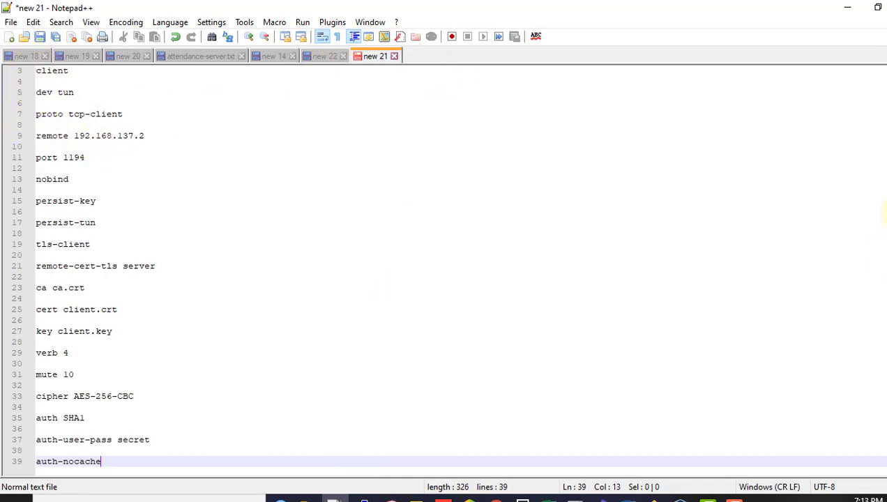
{"action": "scroll", "coordinate": [63, 98], "scroll_direction": "up", "scroll_amount": 1}
{"action": "left_click_drag", "start_coordinate": [41, 92], "coordinate": [89, 138]}
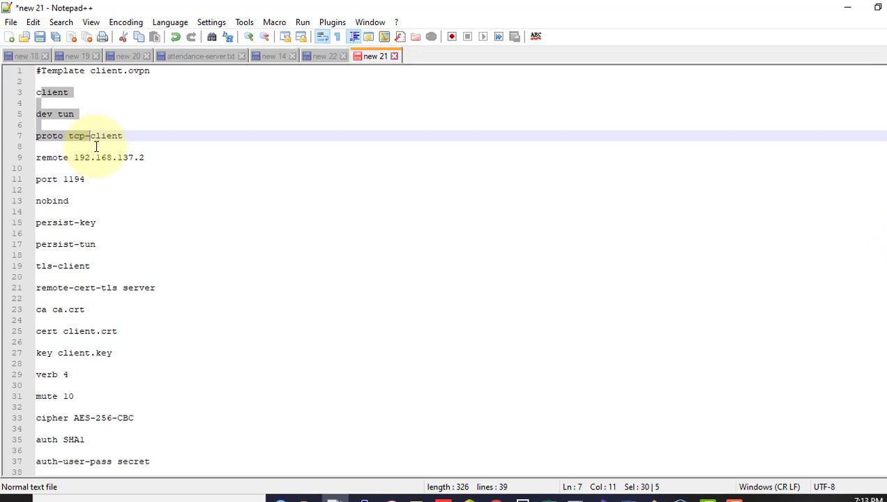
{"action": "left_click", "coordinate": [116, 164]}
{"action": "left_click_drag", "start_coordinate": [150, 159], "coordinate": [73, 158]}
{"action": "left_click", "coordinate": [69, 157]}
{"action": "left_click", "coordinate": [147, 159]}
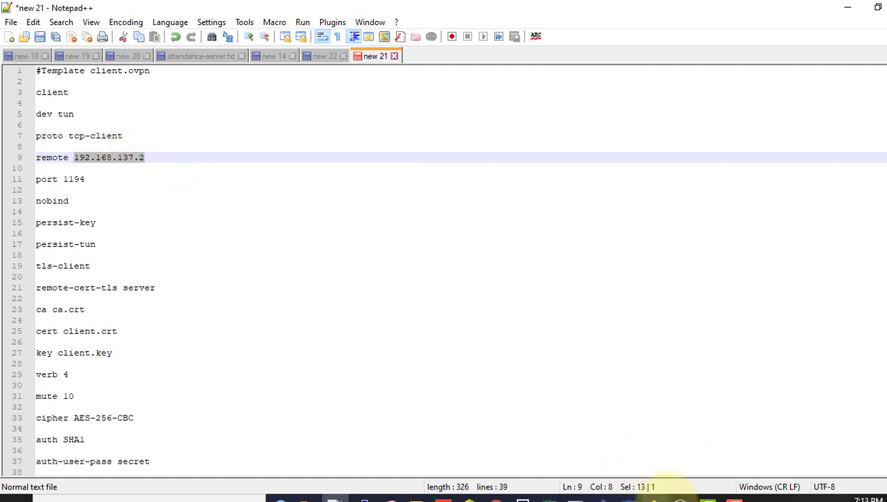
{"action": "left_click", "coordinate": [654, 499]}
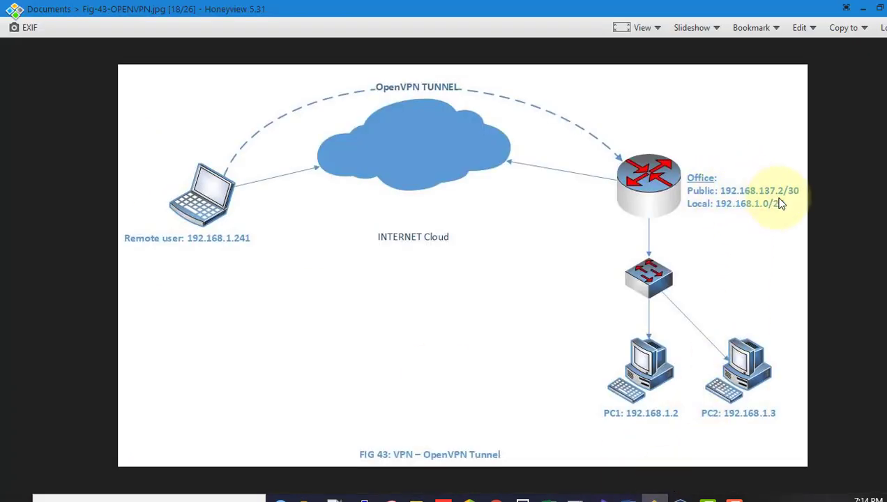
{"action": "left_click", "coordinate": [864, 9]}
{"action": "left_click_drag", "start_coordinate": [87, 181], "coordinate": [64, 180]}
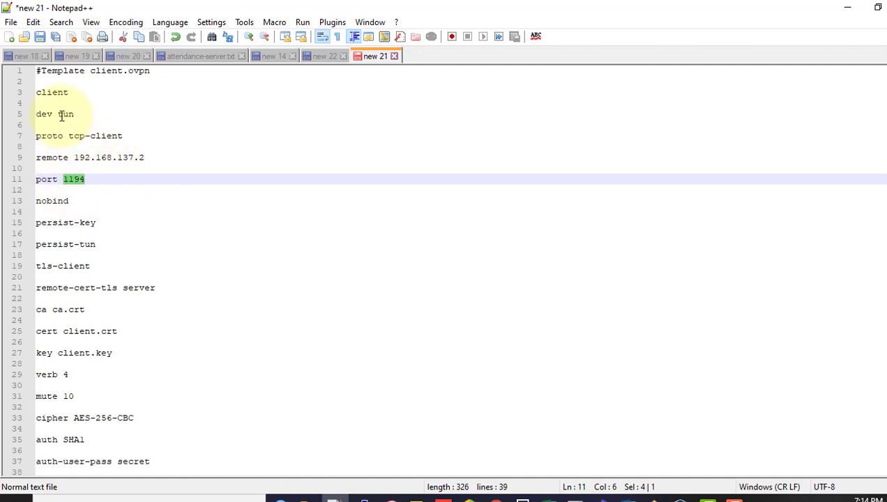
Step: Save the config as client.ovpn on the Desktop and minimize Notepad++
{"action": "left_click", "coordinate": [11, 23]}
{"action": "left_click", "coordinate": [54, 143]}
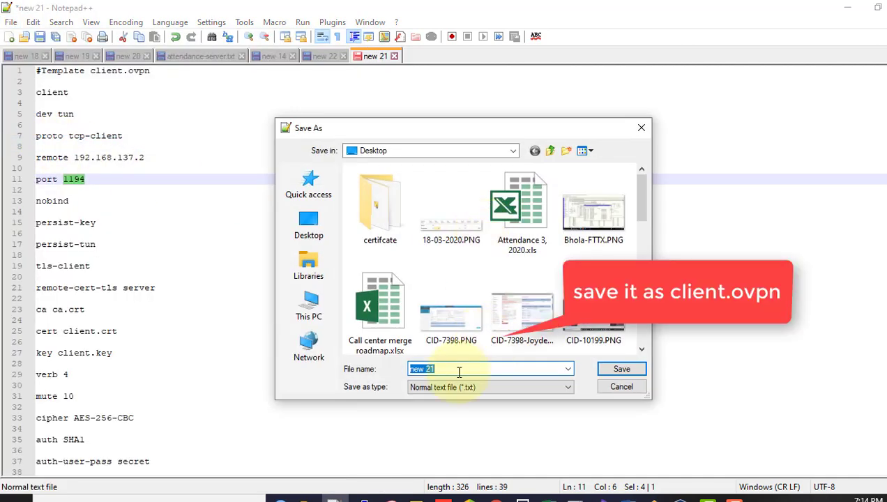
{"action": "type", "text": "client.ovpn"}
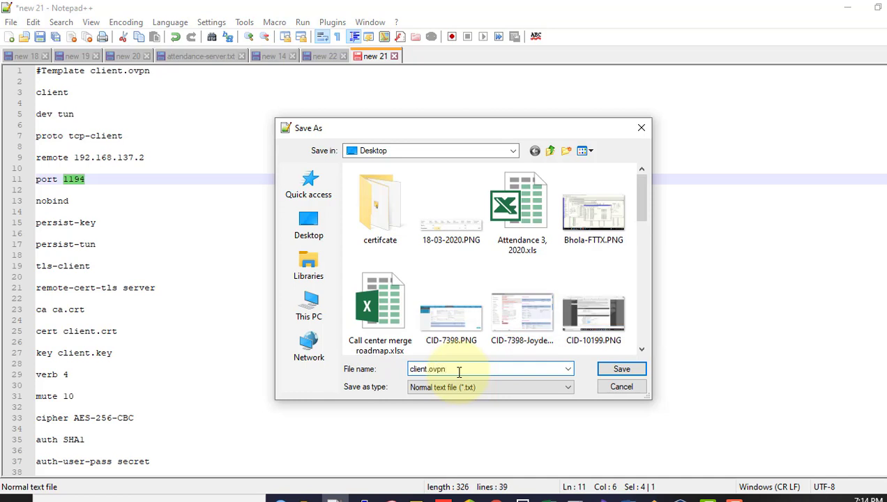
{"action": "left_click", "coordinate": [634, 377]}
{"action": "left_click", "coordinate": [849, 9]}
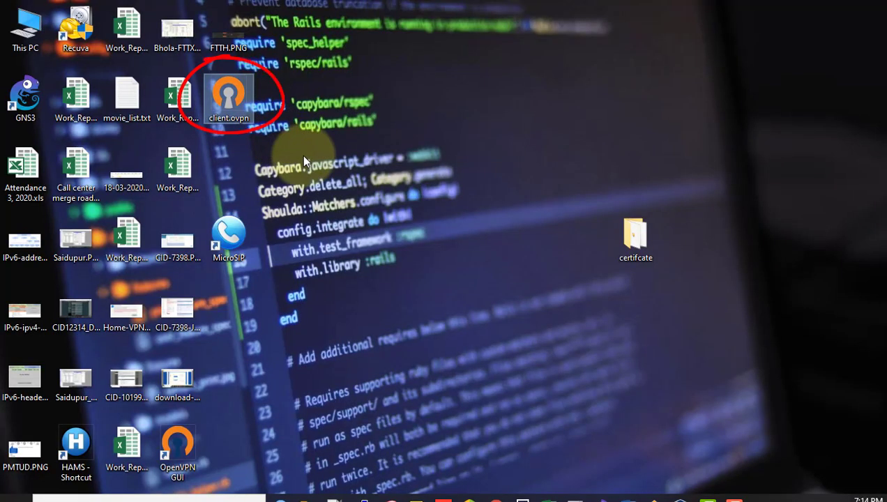
Step: Paste client.ovpn into the OpenVPN config folder with administrator permission
{"action": "mouse_move", "coordinate": [305, 500]}
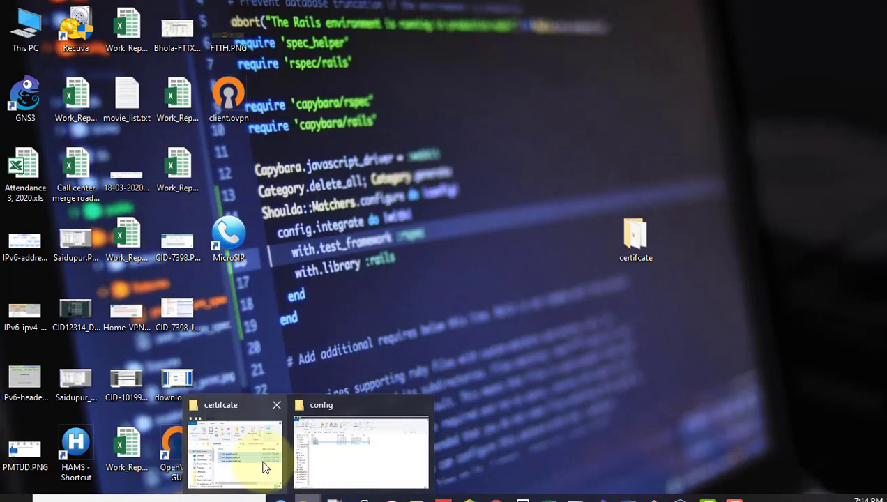
{"action": "left_click", "coordinate": [341, 461]}
{"action": "left_click", "coordinate": [371, 346]}
{"action": "key", "text": "ctrl+v"}
{"action": "left_click", "coordinate": [426, 163]}
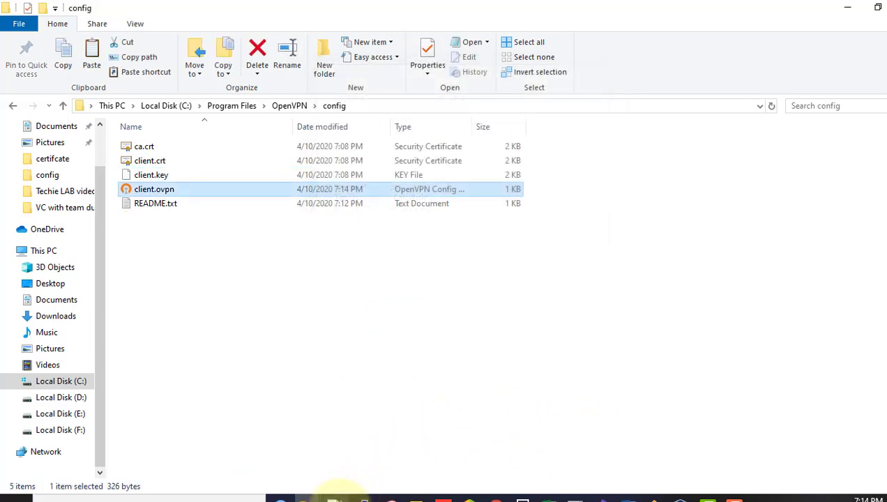
Step: Review the auth-user-pass secret line on line 37 of client.ovpn
{"action": "left_click", "coordinate": [333, 497]}
{"action": "scroll", "coordinate": [131, 448], "scroll_direction": "down", "scroll_amount": 1}
{"action": "left_click_drag", "start_coordinate": [158, 442], "coordinate": [117, 440]}
{"action": "left_click", "coordinate": [40, 440]}
{"action": "left_click_drag", "start_coordinate": [40, 440], "coordinate": [106, 439]}
{"action": "left_click", "coordinate": [129, 439]}
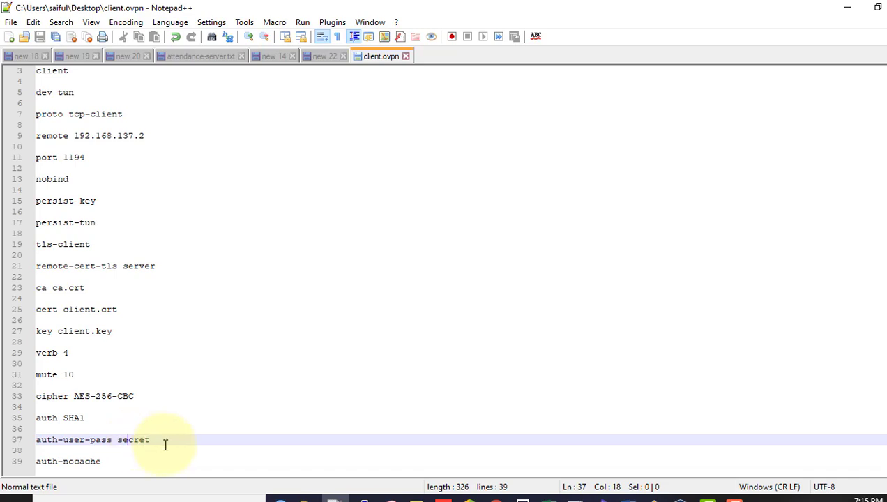
Step: Write the VPN user name and password on two lines of a new document, checking them in WinBox
{"action": "left_click", "coordinate": [9, 38]}
{"action": "type", "text": "ovpn"}
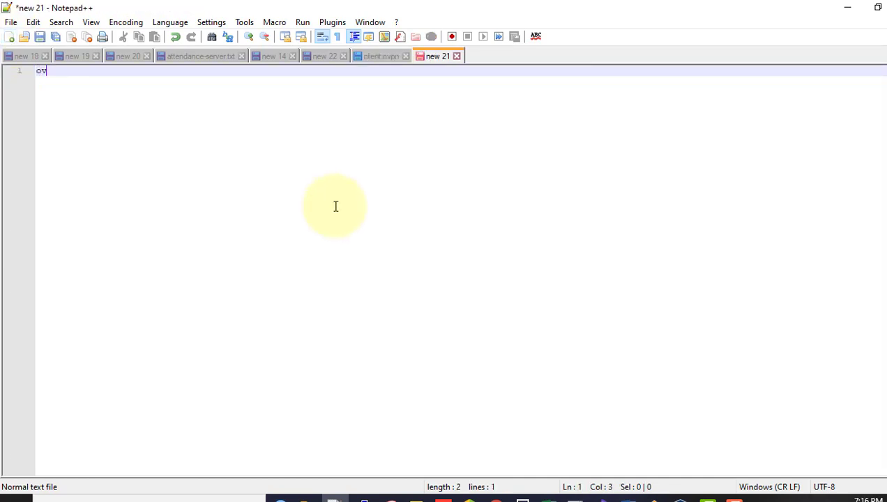
{"action": "key", "text": "Return"}
{"action": "type", "text": "test"}
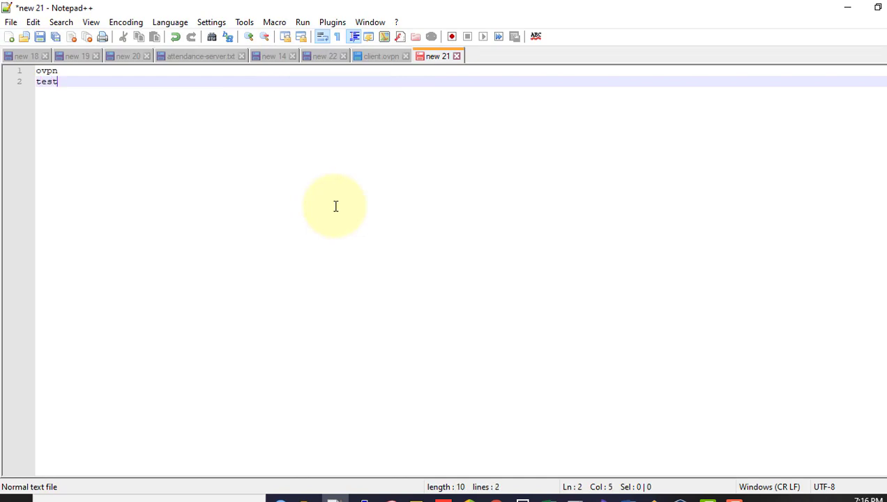
{"action": "left_click", "coordinate": [279, 499]}
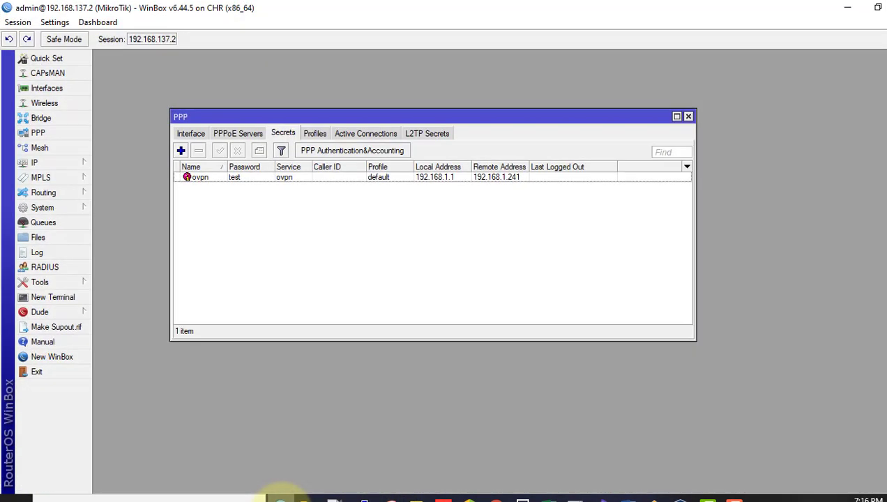
{"action": "left_click", "coordinate": [220, 178]}
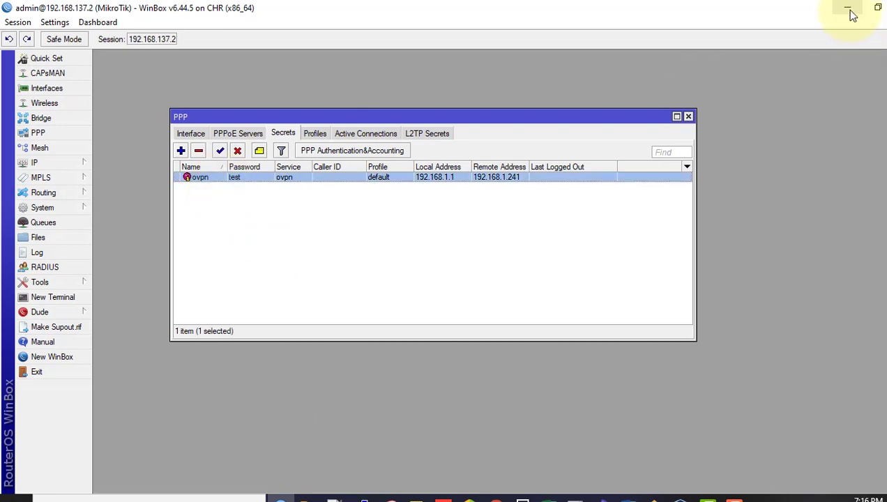
{"action": "left_click", "coordinate": [848, 8]}
Step: Save the document as secret.txt on the Desktop
{"action": "left_click", "coordinate": [10, 23]}
{"action": "left_click", "coordinate": [51, 143]}
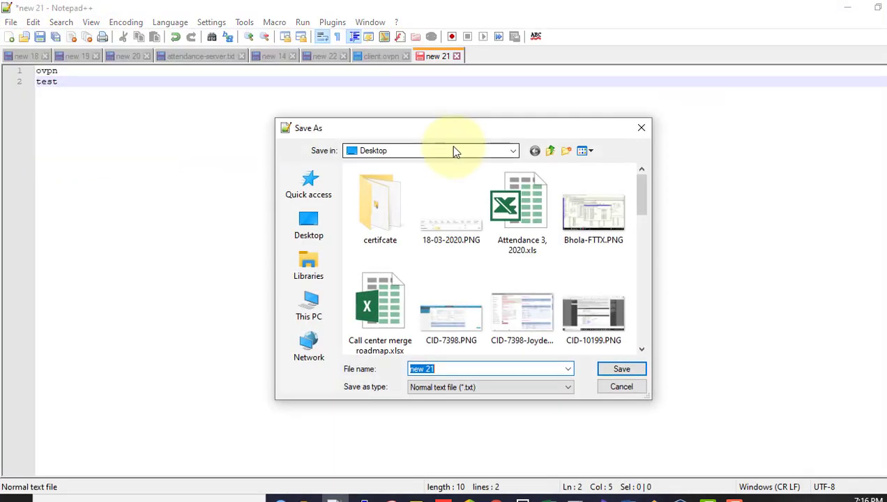
{"action": "type", "text": "secret"}
{"action": "key", "text": "Return"}
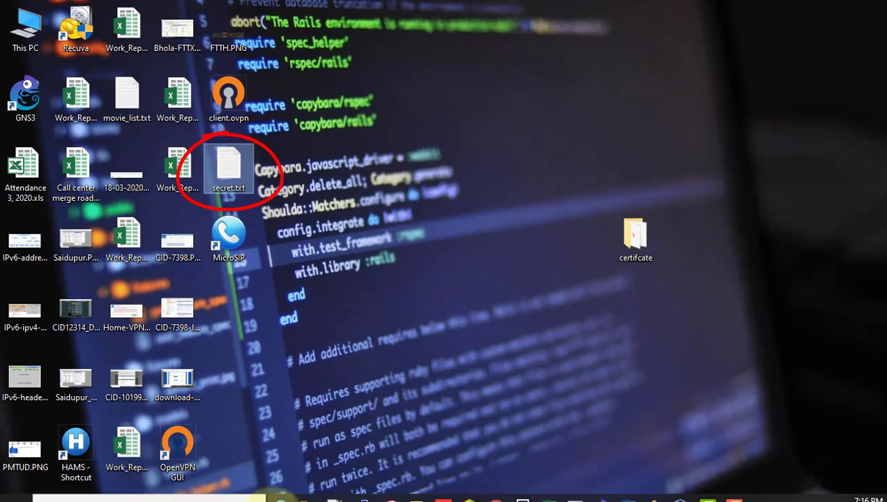
Step: Paste secret.txt into the OpenVPN config folder with administrator permission
{"action": "mouse_move", "coordinate": [305, 497]}
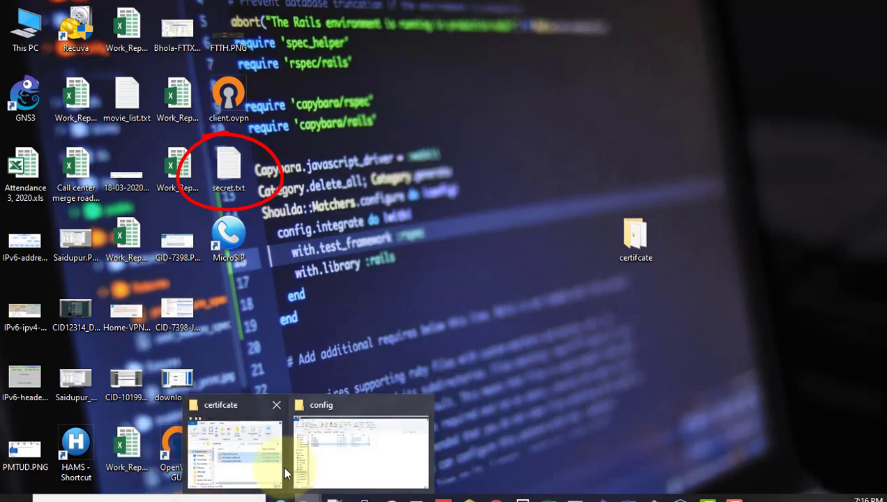
{"action": "left_click", "coordinate": [340, 446]}
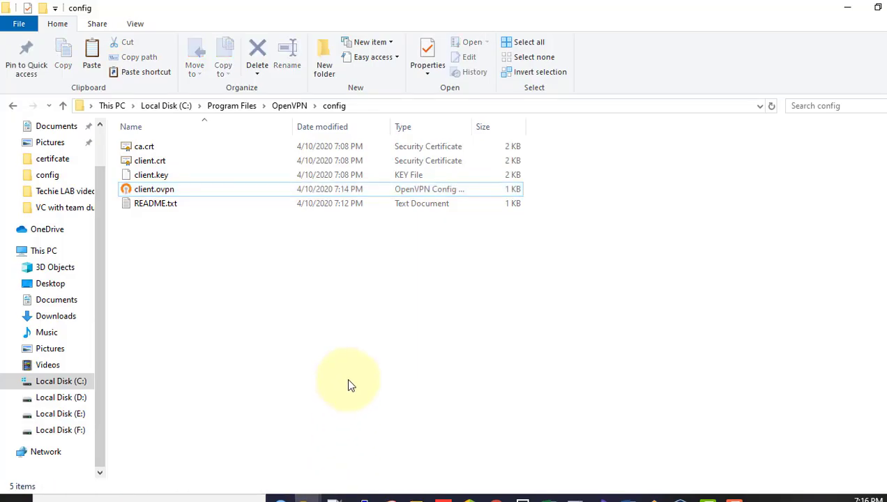
{"action": "key", "text": "ctrl+v"}
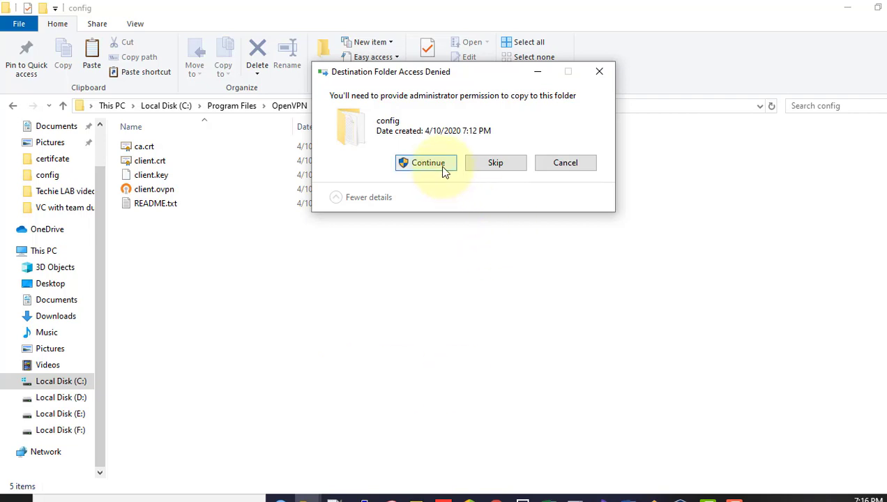
{"action": "left_click", "coordinate": [442, 168]}
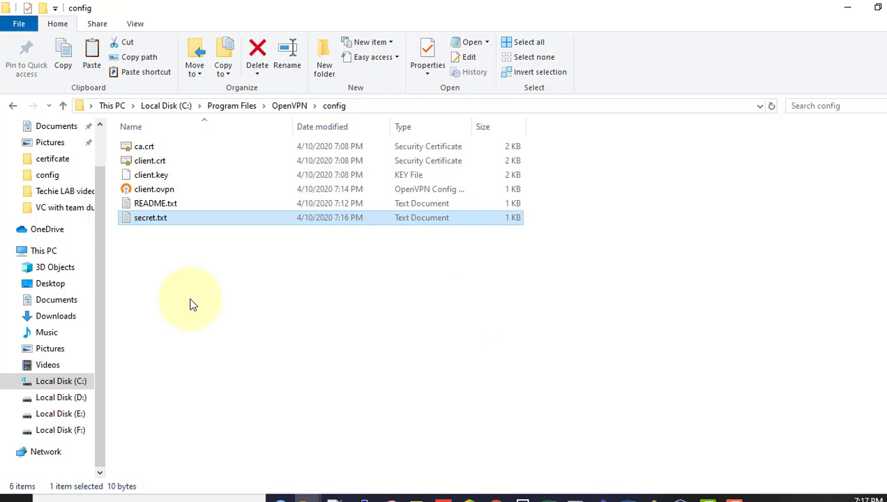
Step: Rename secret.txt to secret, removing the .txt extension and confirming the change
{"action": "right_click", "coordinate": [163, 222]}
{"action": "left_click", "coordinate": [200, 464]}
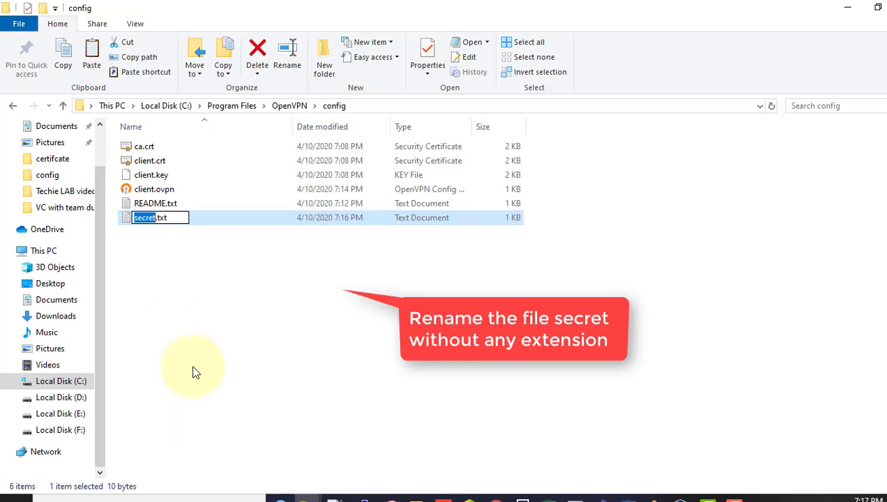
{"action": "key", "text": "End"}
{"action": "key", "text": "BackSpace"}
{"action": "key", "text": "BackSpace"}
{"action": "key", "text": "BackSpace"}
{"action": "key", "text": "BackSpace"}
{"action": "key", "text": "Return"}
{"action": "left_click", "coordinate": [524, 260]}
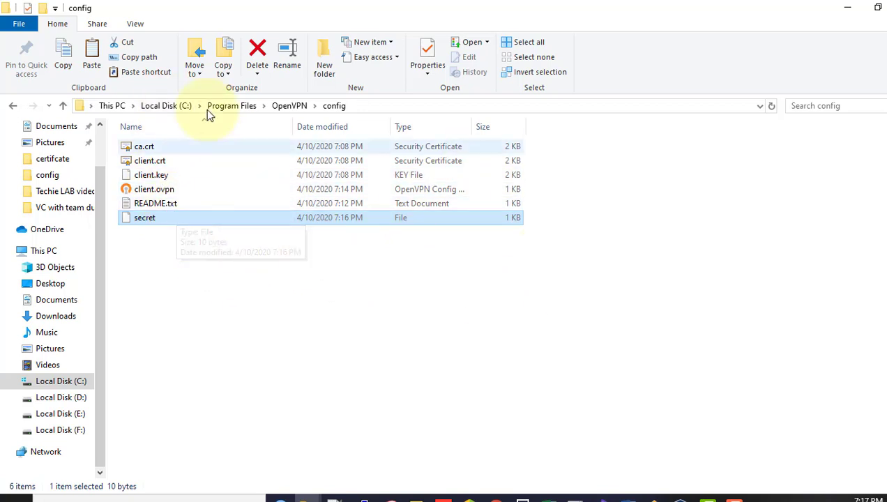
Step: Toggle the folder's file name extensions setting off and back on
{"action": "left_click", "coordinate": [137, 25]}
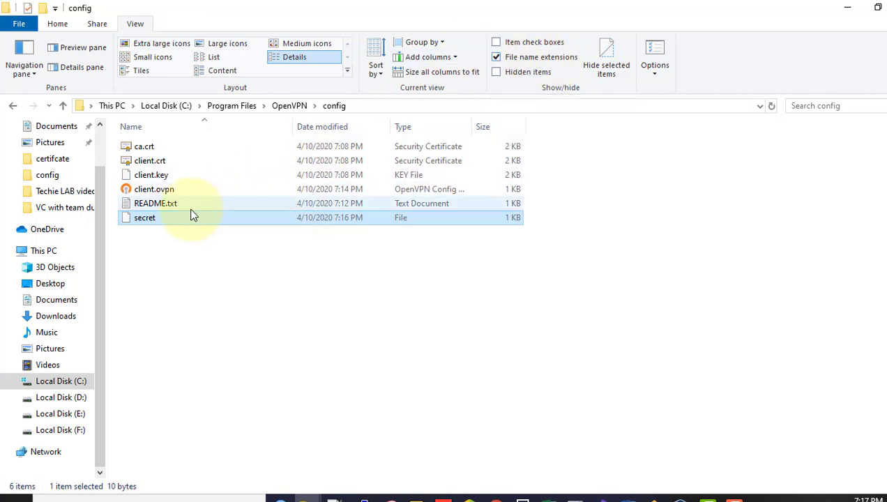
{"action": "left_click", "coordinate": [496, 58]}
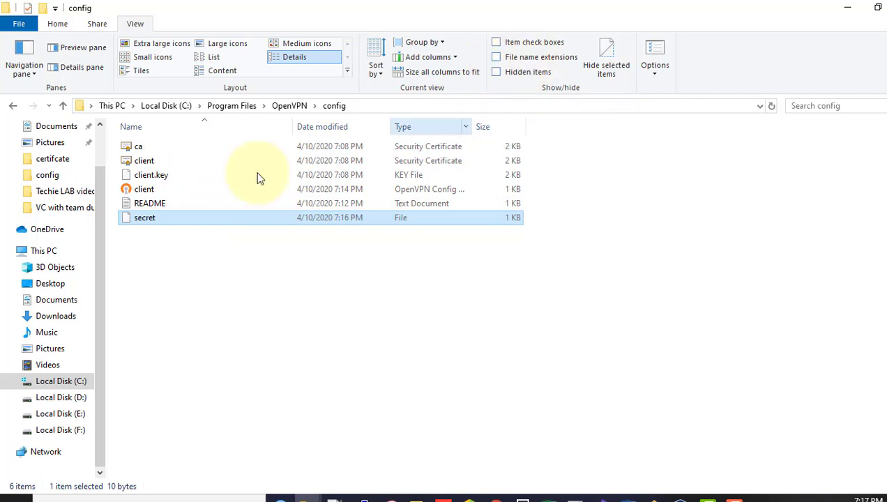
{"action": "left_click", "coordinate": [496, 57]}
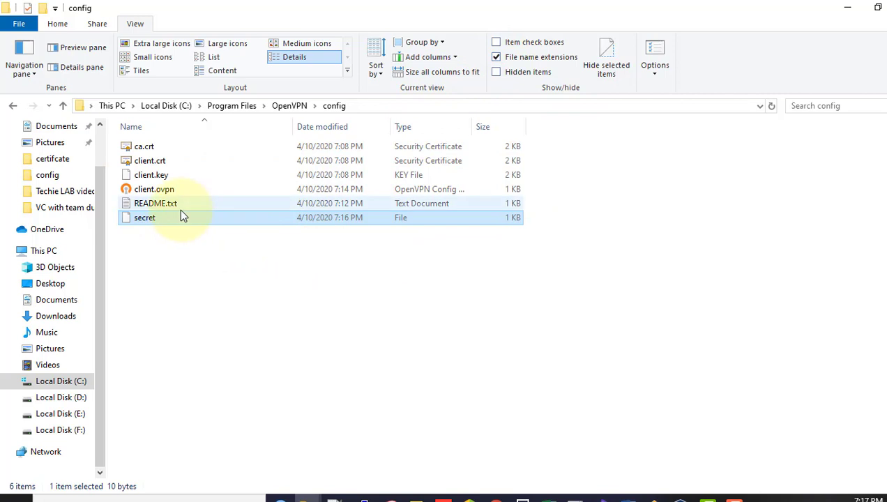
{"action": "left_click", "coordinate": [647, 327]}
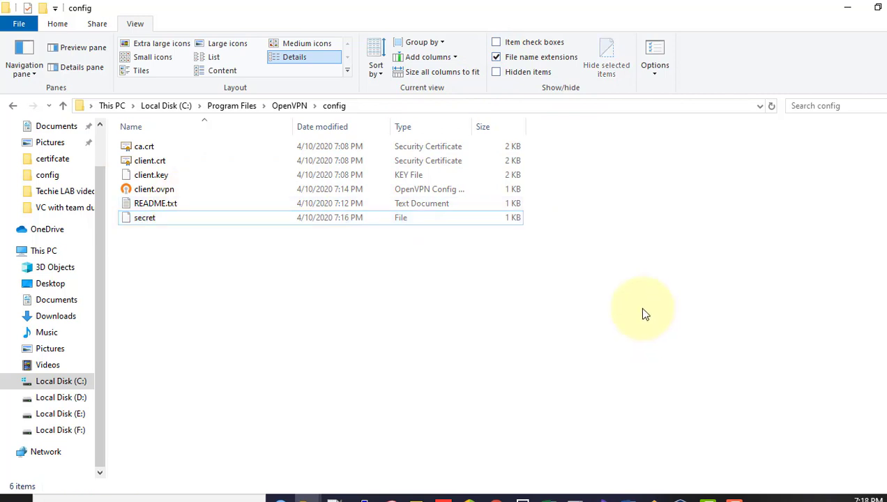
{"action": "left_click", "coordinate": [16, 496]}
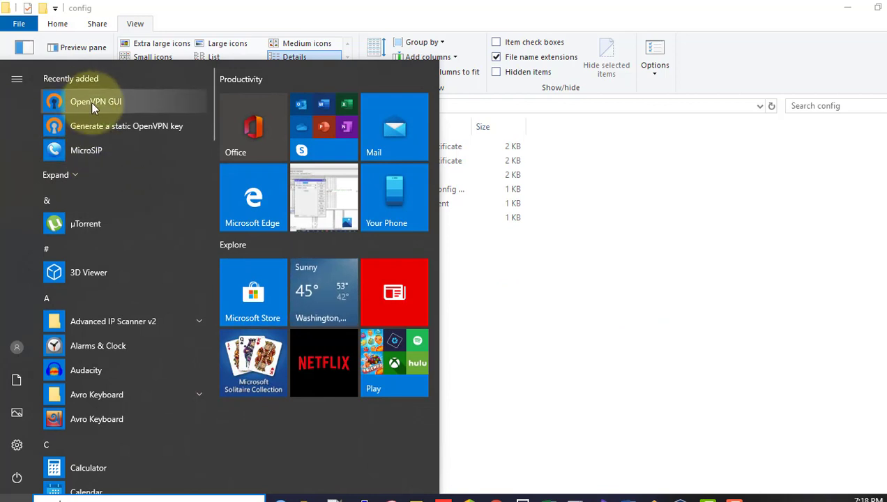
Step: Start OpenVPN GUI and connect from its tray icon, entering the private key password
{"action": "left_click", "coordinate": [91, 101]}
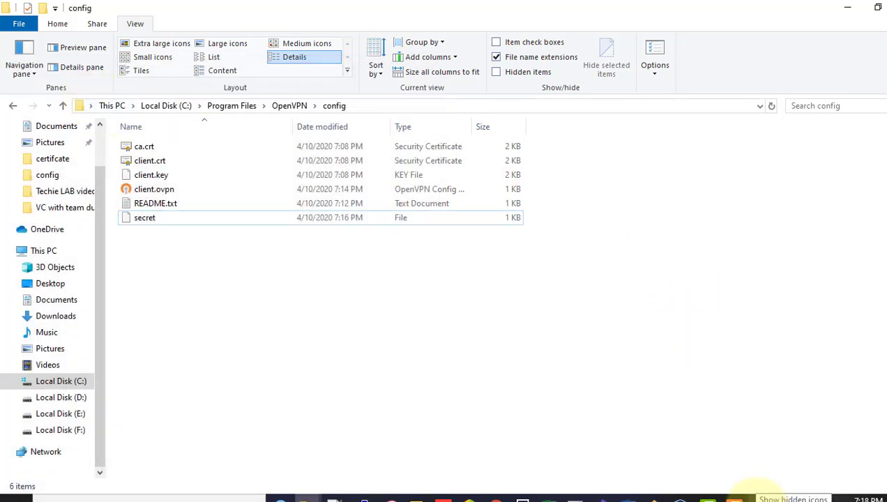
{"action": "left_click", "coordinate": [753, 497]}
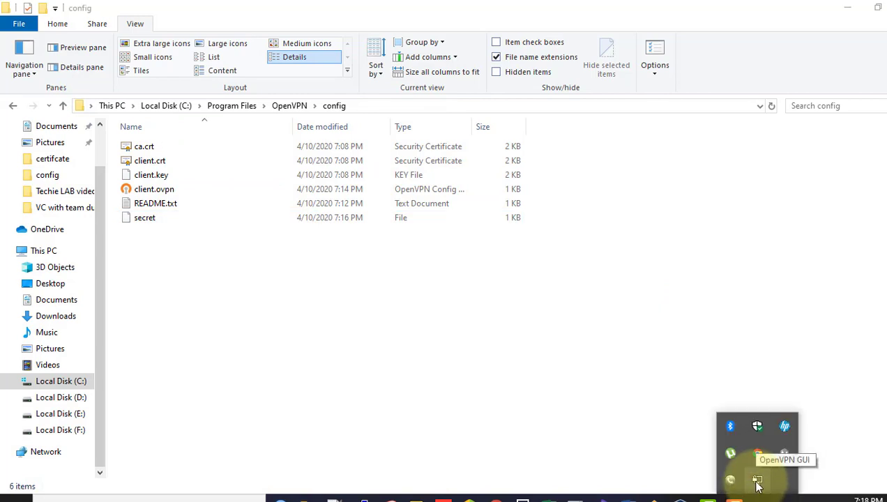
{"action": "right_click", "coordinate": [757, 482]}
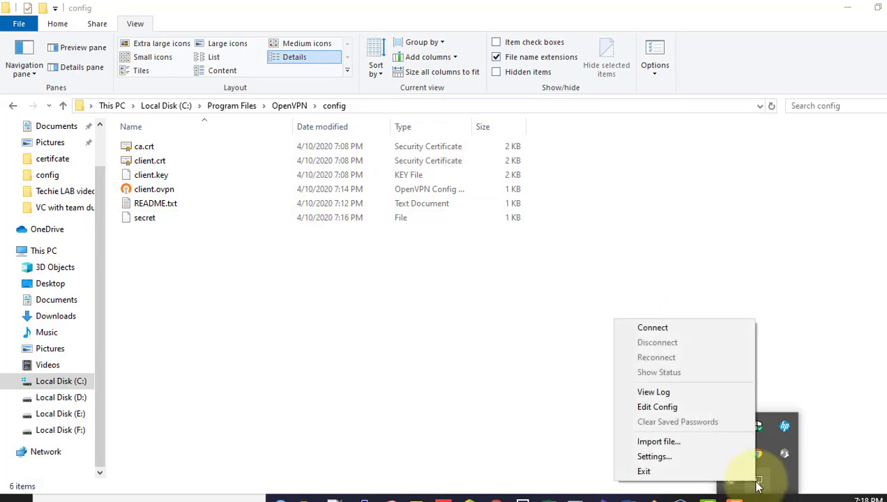
{"action": "left_click", "coordinate": [667, 334]}
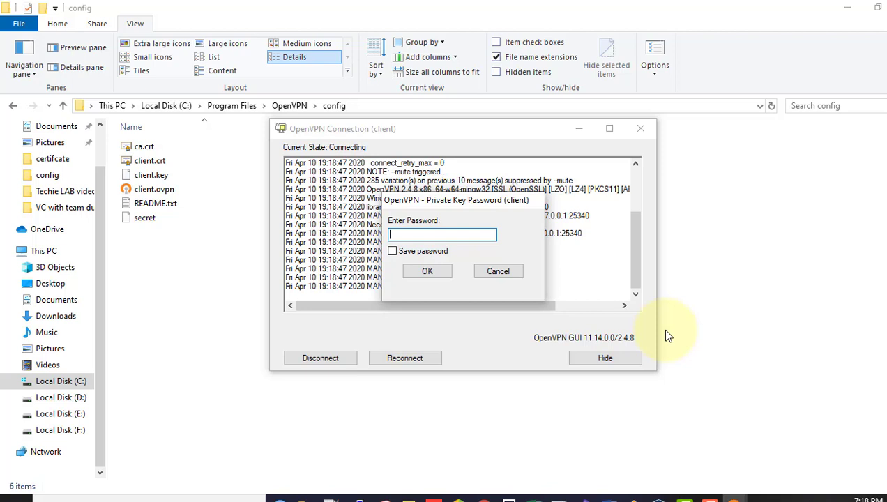
{"action": "type", "text": "********"}
{"action": "left_click", "coordinate": [438, 272]}
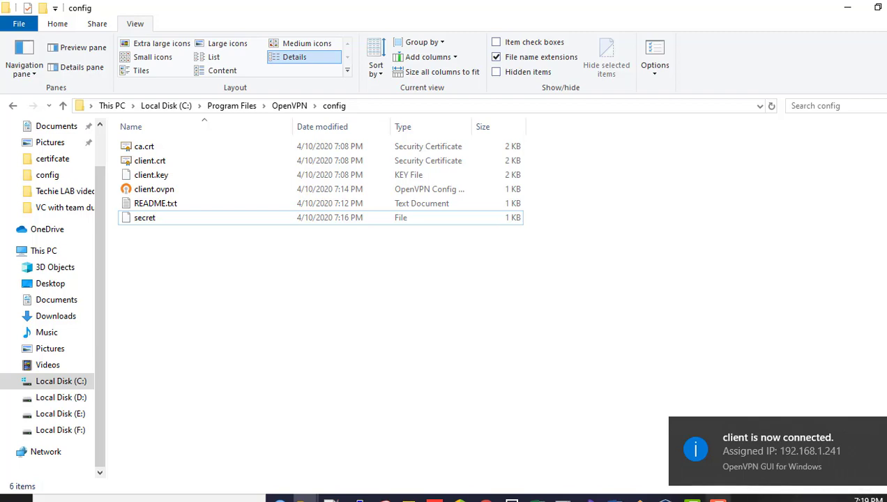
Step: In WinBox PPP Active Connections, select the ovpn session from 192.168.137.1 and widen its columns
{"action": "left_click", "coordinate": [278, 499]}
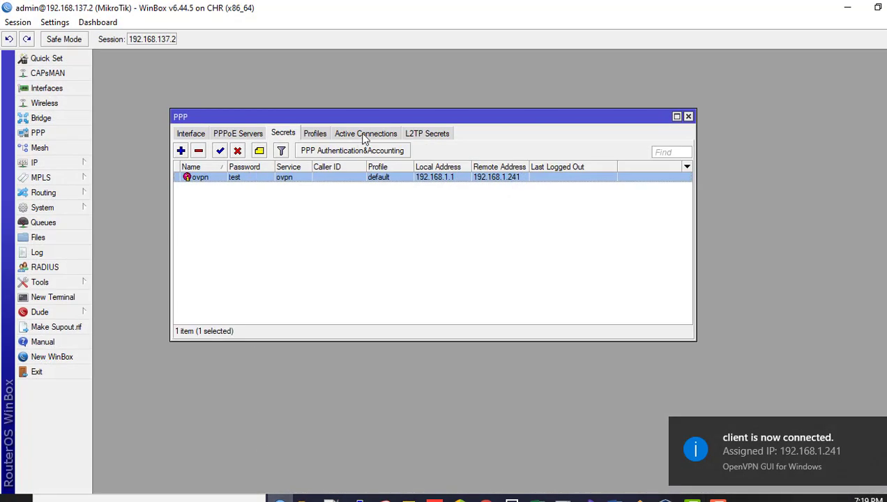
{"action": "left_click", "coordinate": [363, 136]}
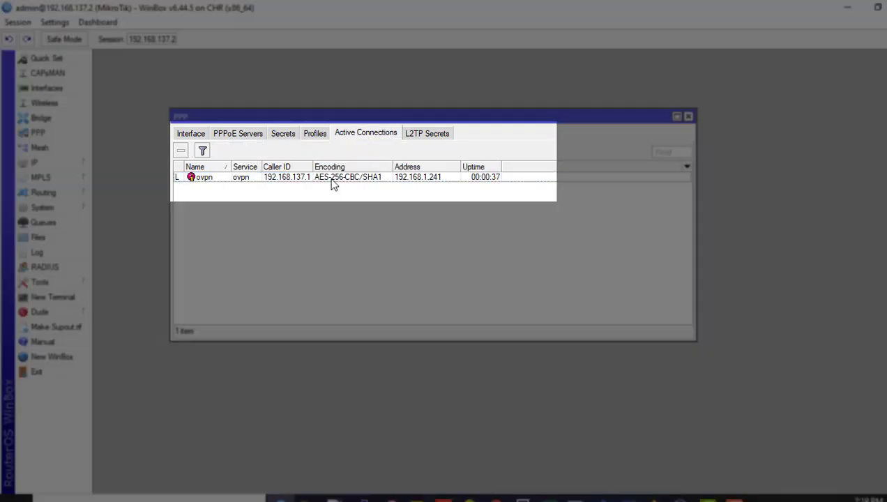
{"action": "left_click", "coordinate": [332, 179]}
{"action": "left_click_drag", "start_coordinate": [461, 169], "coordinate": [529, 165]}
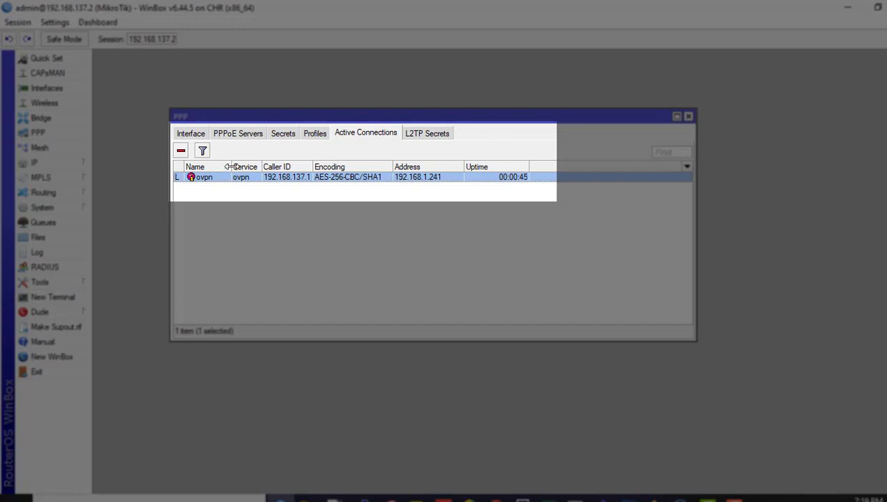
{"action": "left_click_drag", "start_coordinate": [231, 167], "coordinate": [240, 167]}
{"action": "left_click_drag", "start_coordinate": [321, 167], "coordinate": [332, 166]}
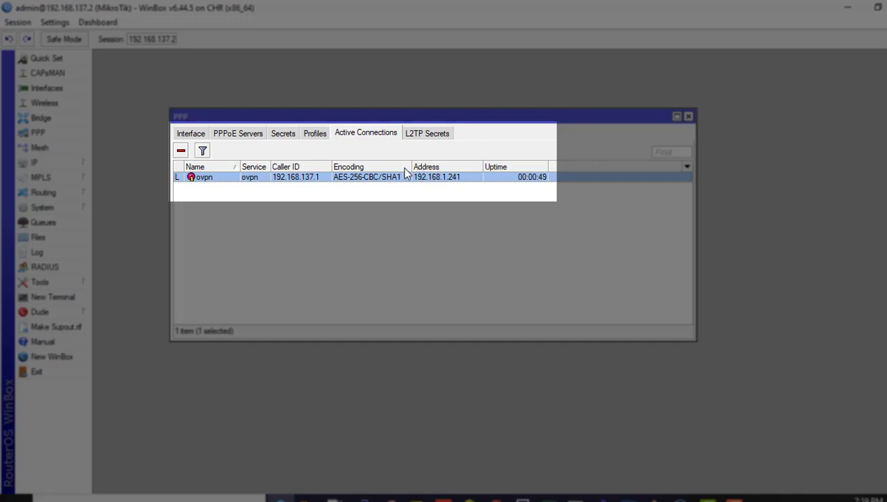